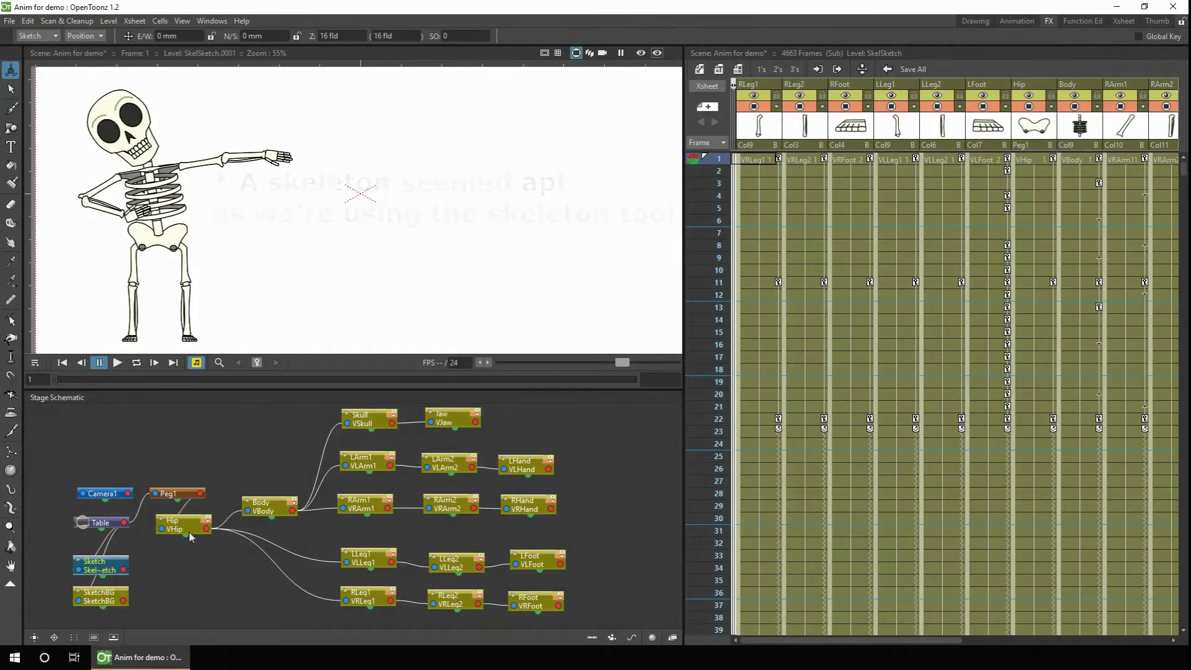
- Examine in the Stage Schematic how the body links to the skull and jaw, and how the arm, hand and leg nodes connect
{"action": "left_click", "coordinate": [295, 505]}
{"action": "left_click", "coordinate": [294, 506]}
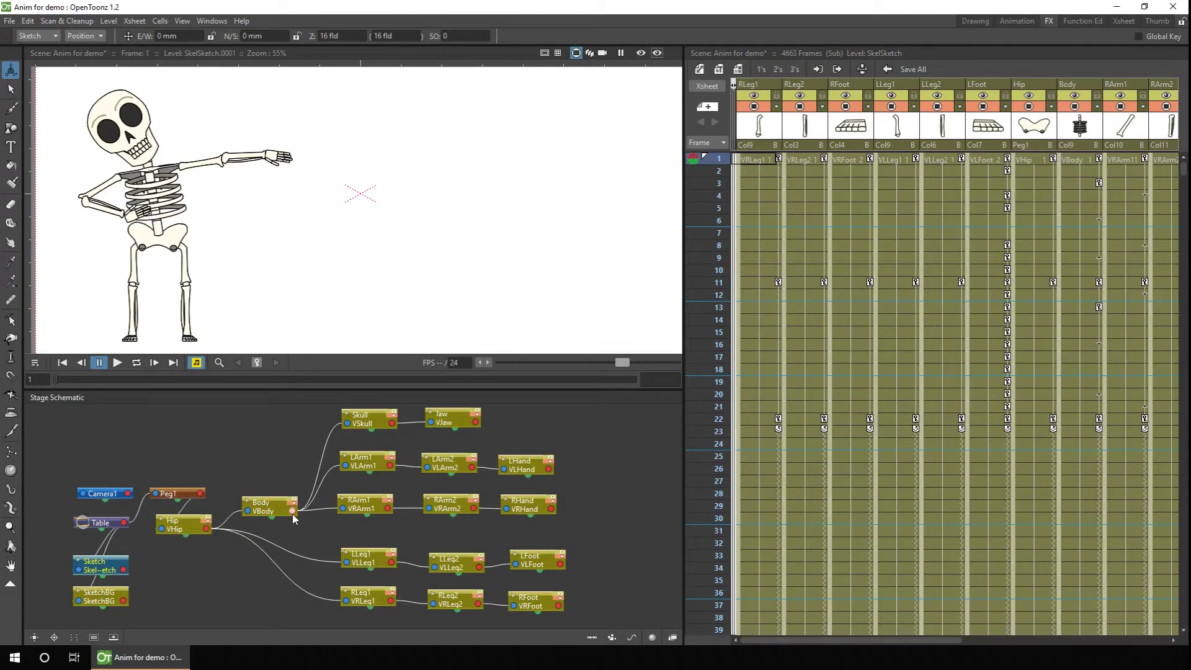
{"action": "left_click", "coordinate": [393, 418]}
{"action": "left_click", "coordinate": [393, 418]}
{"action": "left_click", "coordinate": [476, 416]}
{"action": "left_click", "coordinate": [476, 416]}
{"action": "left_click", "coordinate": [392, 457]}
{"action": "left_click", "coordinate": [391, 456]}
{"action": "left_click", "coordinate": [474, 459]}
{"action": "left_click", "coordinate": [474, 459]}
{"action": "left_click", "coordinate": [537, 469]}
{"action": "left_click", "coordinate": [551, 460]}
{"action": "left_click", "coordinate": [551, 462]}
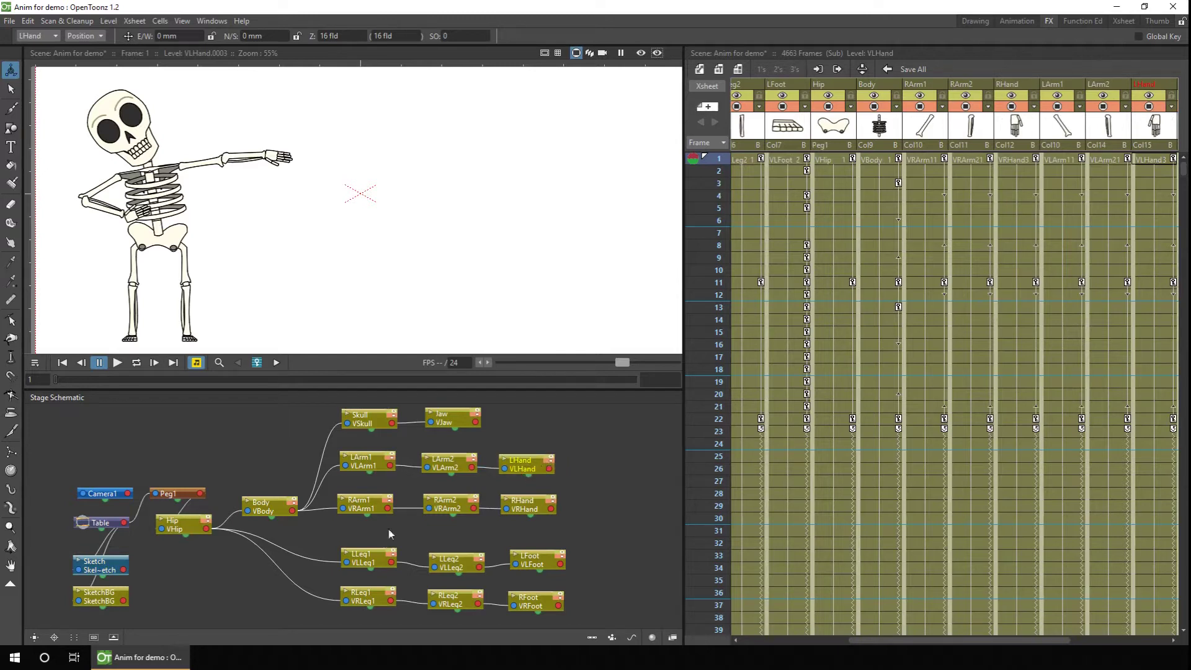
{"action": "left_click", "coordinate": [393, 552]}
{"action": "left_click", "coordinate": [481, 561]}
{"action": "left_click", "coordinate": [480, 561]}
- Move the Hip node further below Peg1 in the Stage Schematic and check its link through Peg1 to the Table
{"action": "left_click_drag", "start_coordinate": [176, 528], "coordinate": [177, 557]}
{"action": "left_click", "coordinate": [174, 496]}
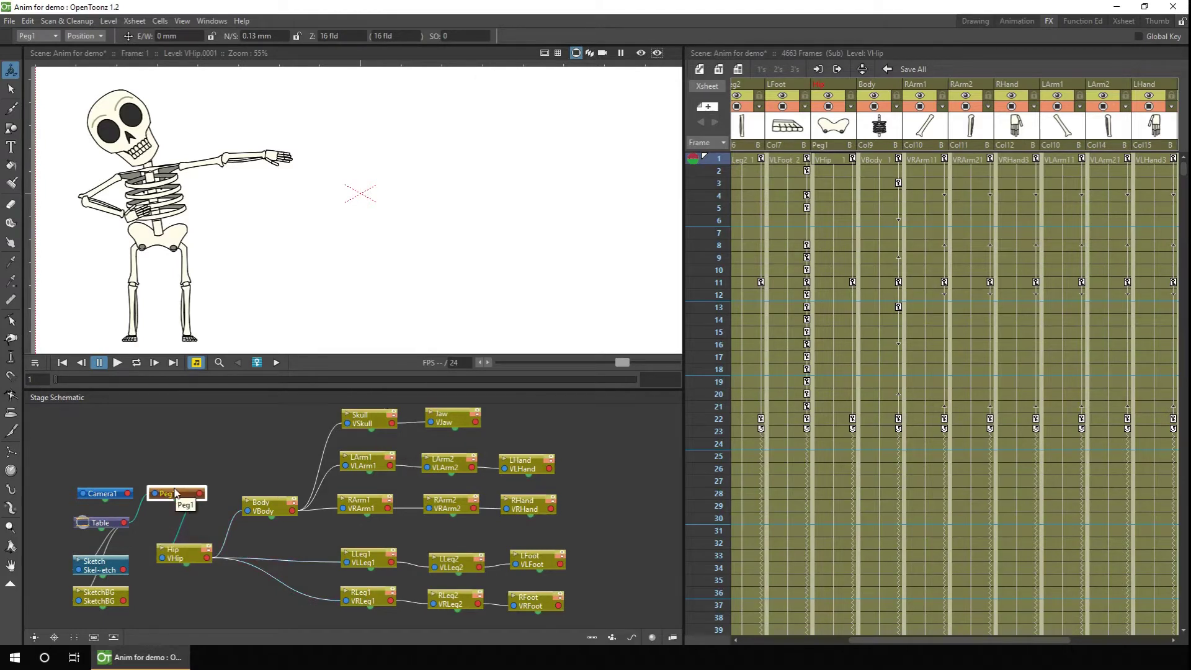
{"action": "left_click", "coordinate": [104, 523]}
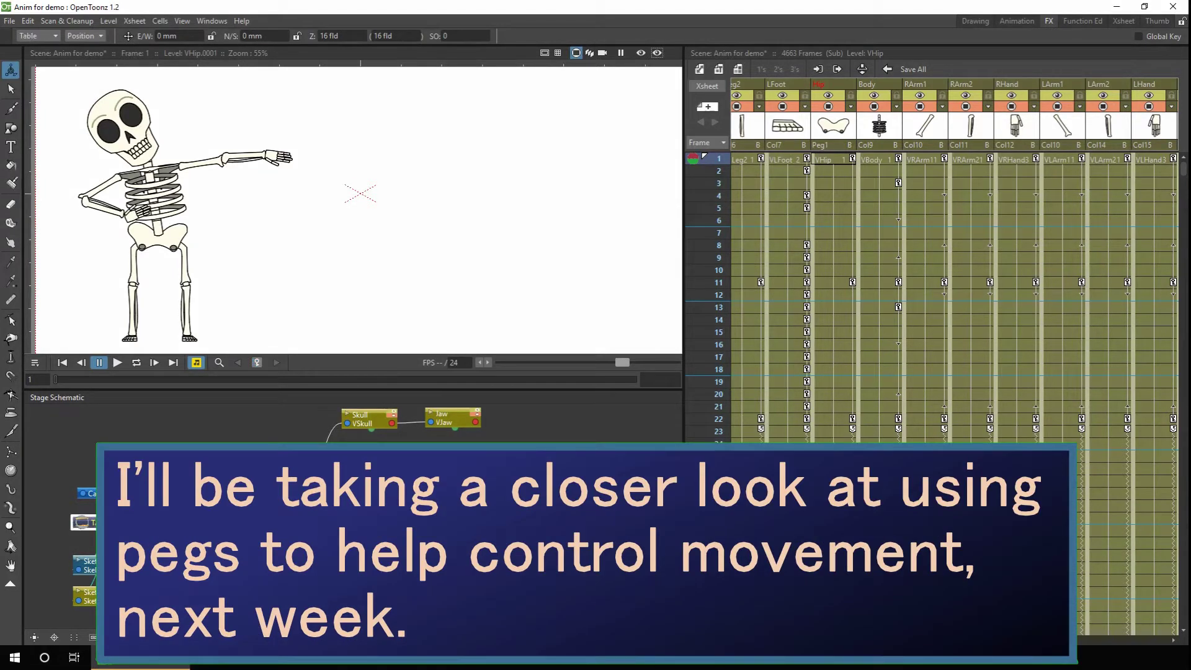
- Play the skeleton animation in a loop, stop it and return to frame 1
{"action": "key", "text": "a"}
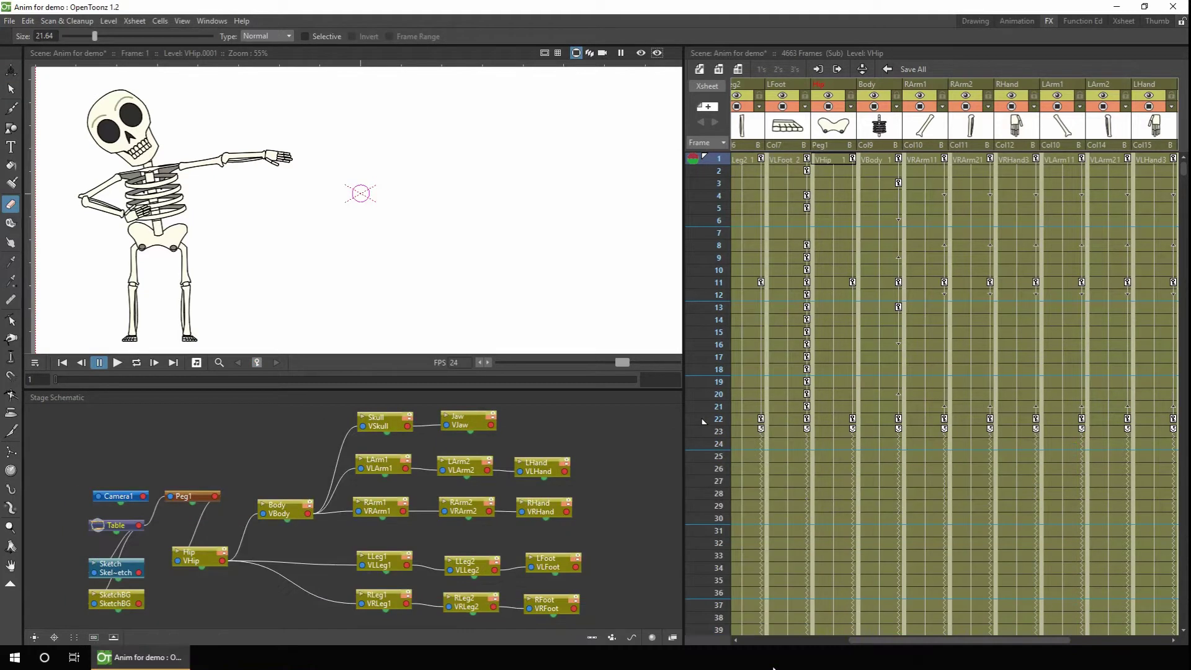
{"action": "left_click", "coordinate": [136, 362]}
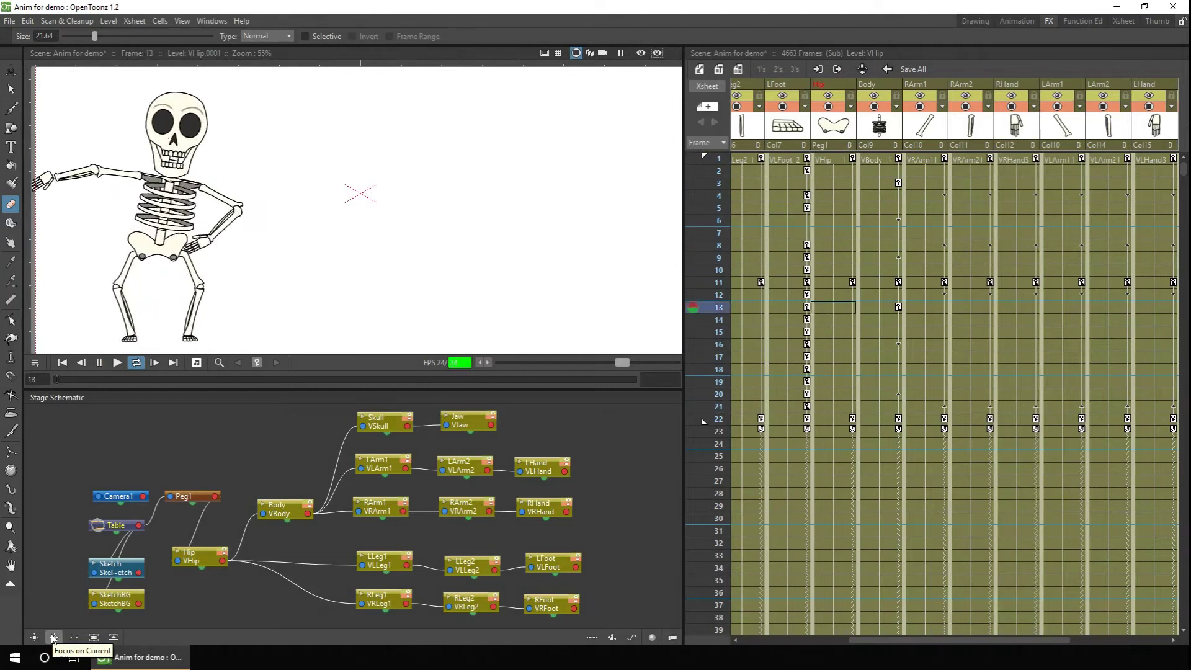
{"action": "left_click", "coordinate": [67, 377]}
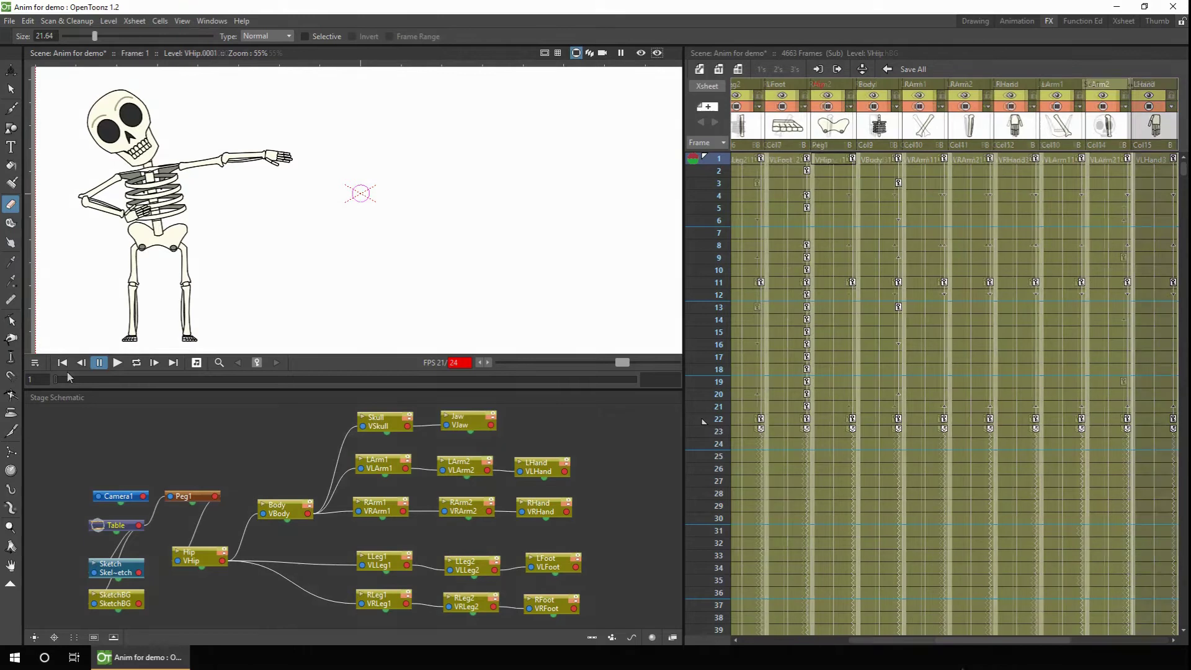
- With the Skeleton tool in Animate mode, rotate the skull further clockwise on its frame 9 key
{"action": "left_click", "coordinate": [1130, 85]}
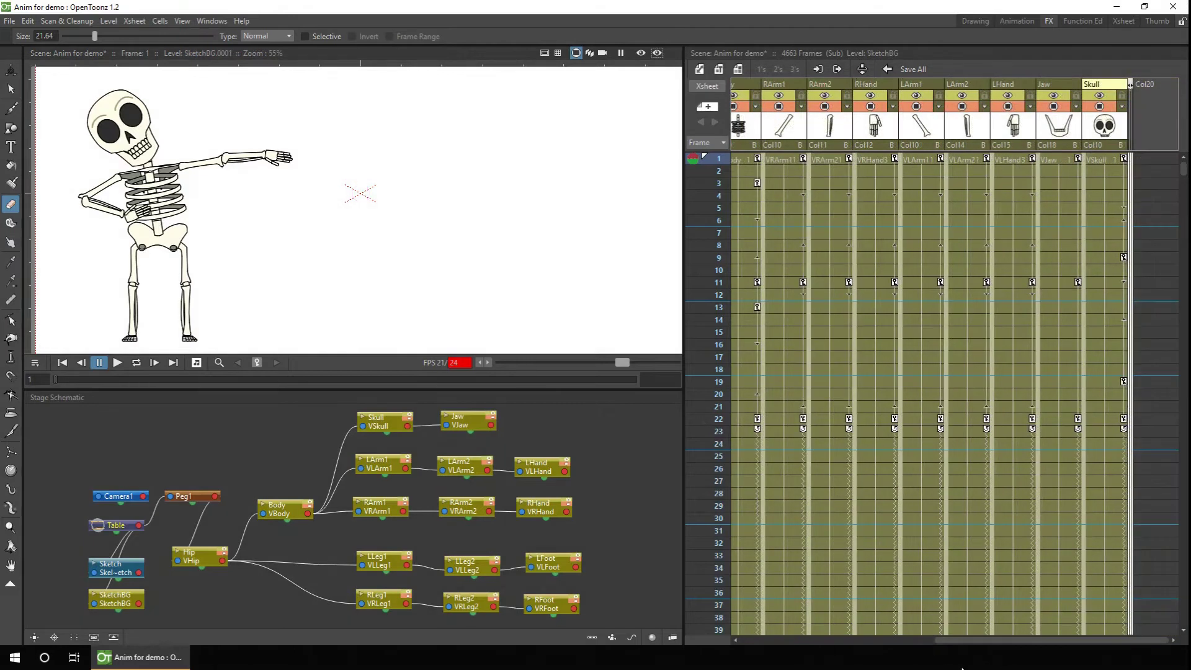
{"action": "left_click", "coordinate": [708, 257]}
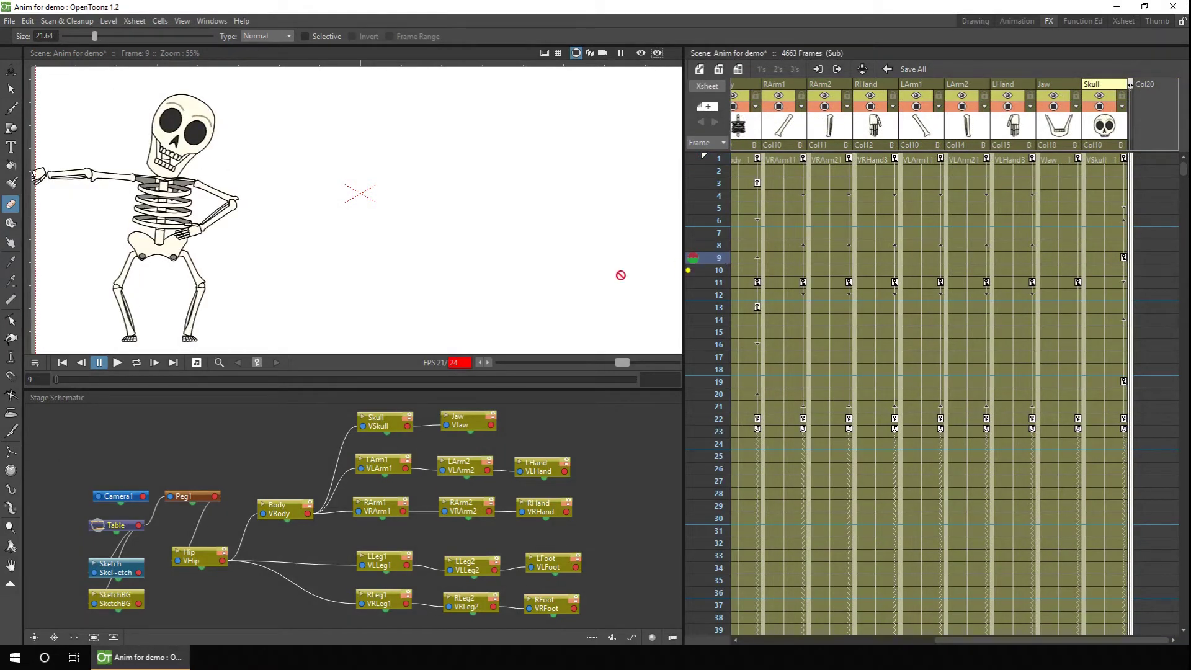
{"action": "left_click", "coordinate": [10, 451]}
{"action": "left_click", "coordinate": [92, 34]}
{"action": "left_click", "coordinate": [80, 47]}
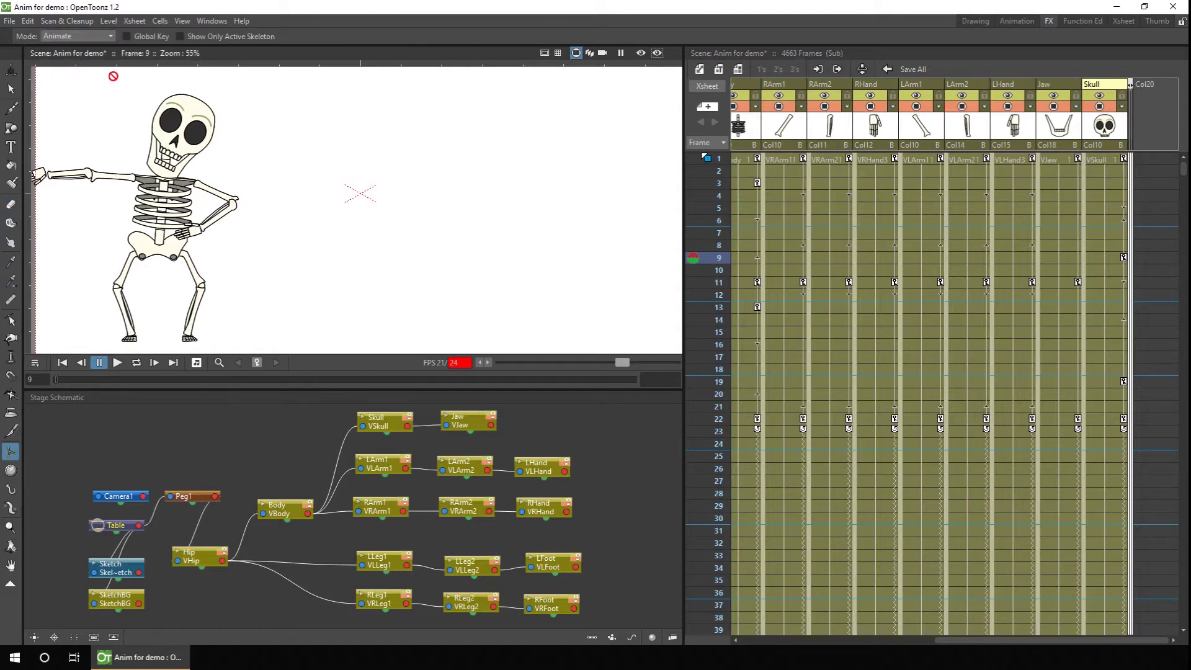
{"action": "left_click", "coordinate": [1098, 258]}
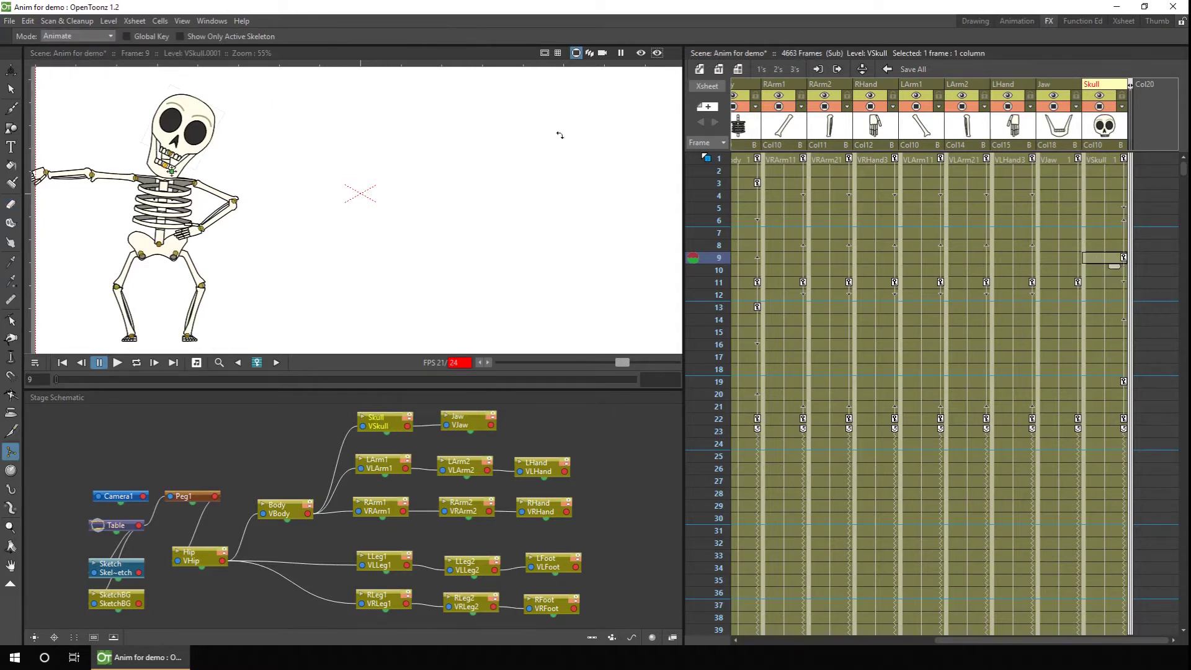
{"action": "left_click_drag", "start_coordinate": [236, 98], "coordinate": [245, 114]}
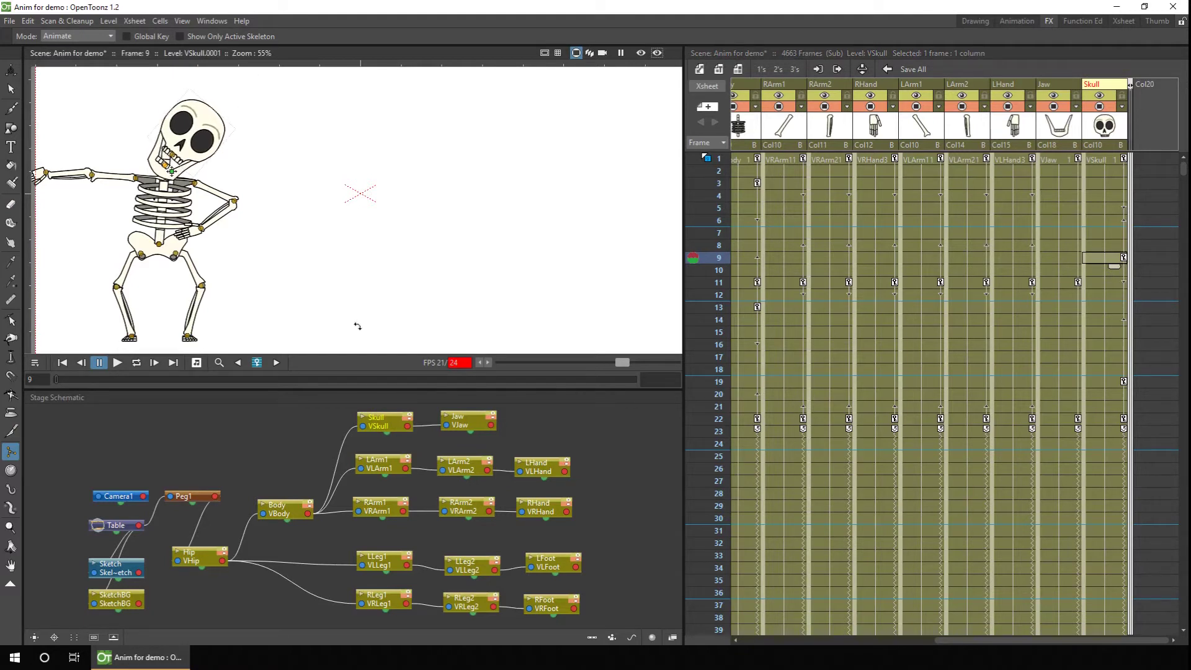
- Tilt the skull further counter-clockwise on its frame 19 key and go to its key at frame 22
{"action": "left_click", "coordinate": [1103, 382]}
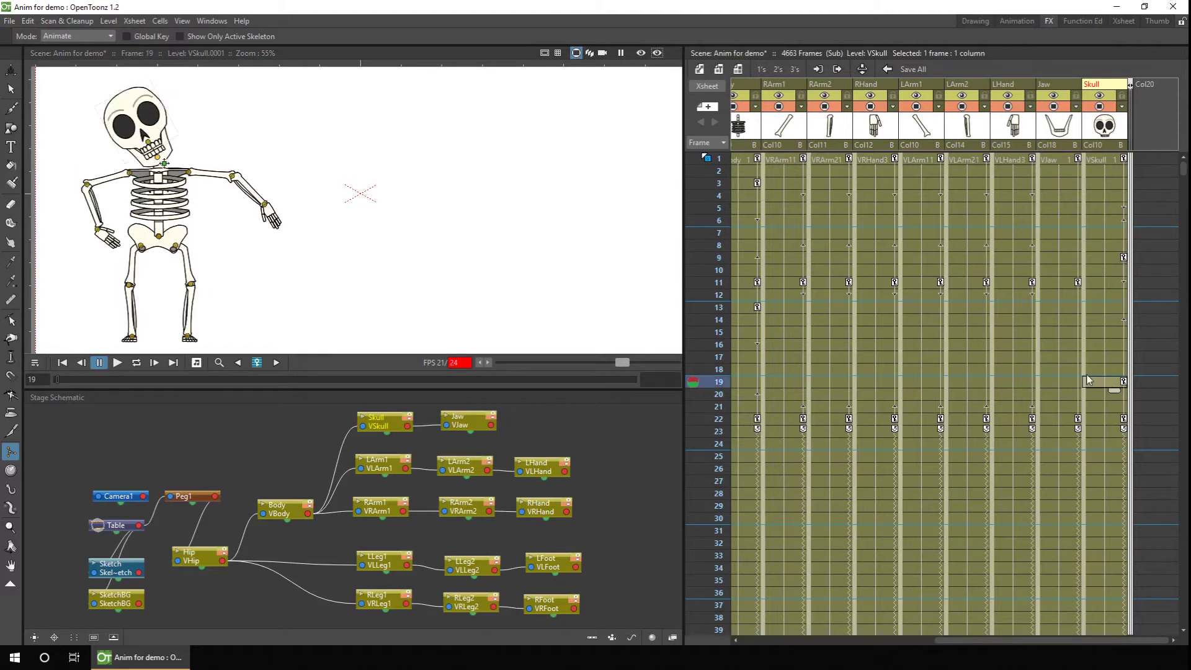
{"action": "left_click_drag", "start_coordinate": [100, 78], "coordinate": [86, 89]}
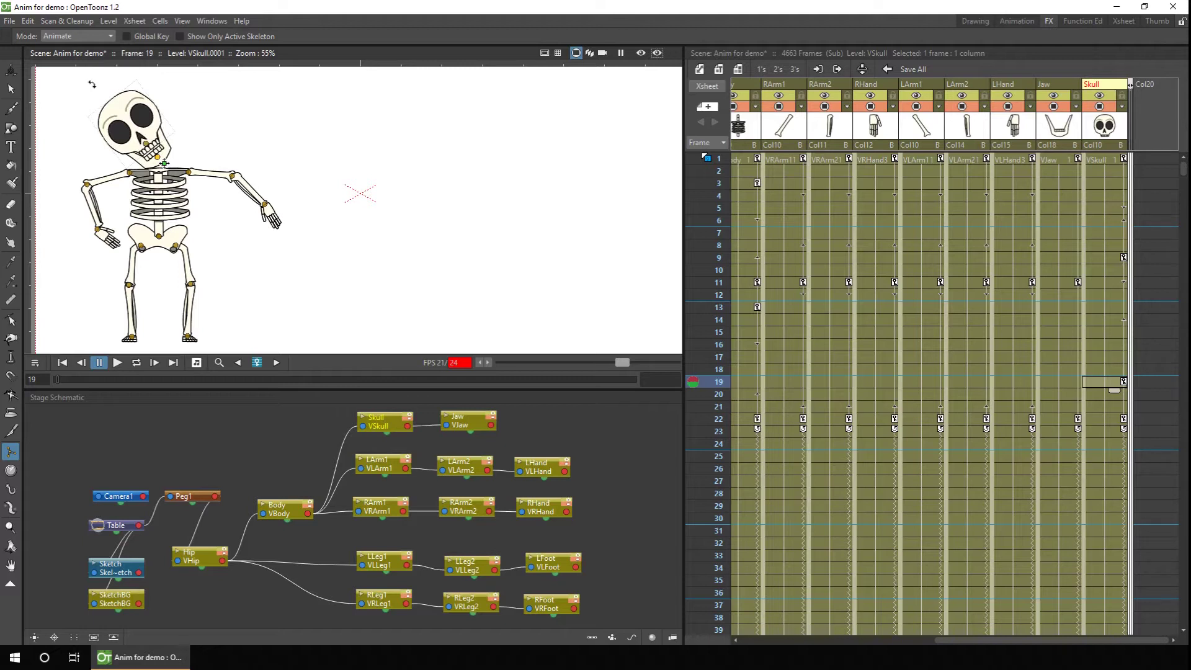
{"action": "left_click", "coordinate": [1107, 420]}
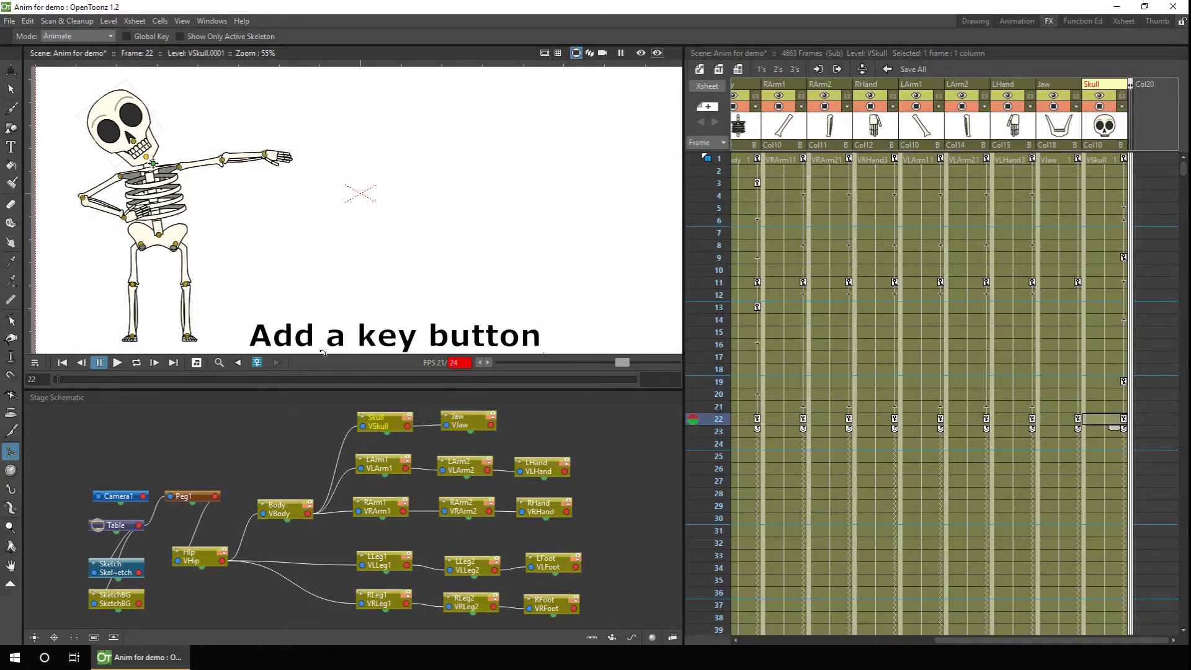
- Display the skull's Rotation channel in the Function Editor and check its keys at frames 1, 9, 19 and 22
{"action": "left_click", "coordinate": [1090, 22]}
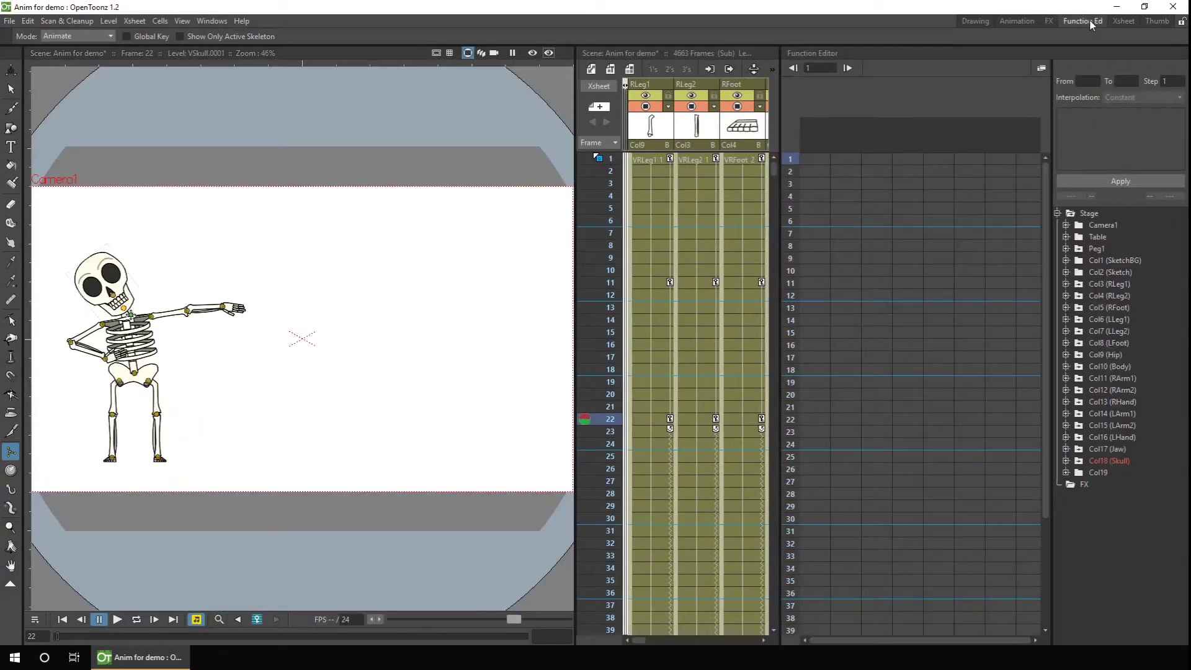
{"action": "left_click", "coordinate": [1066, 461]}
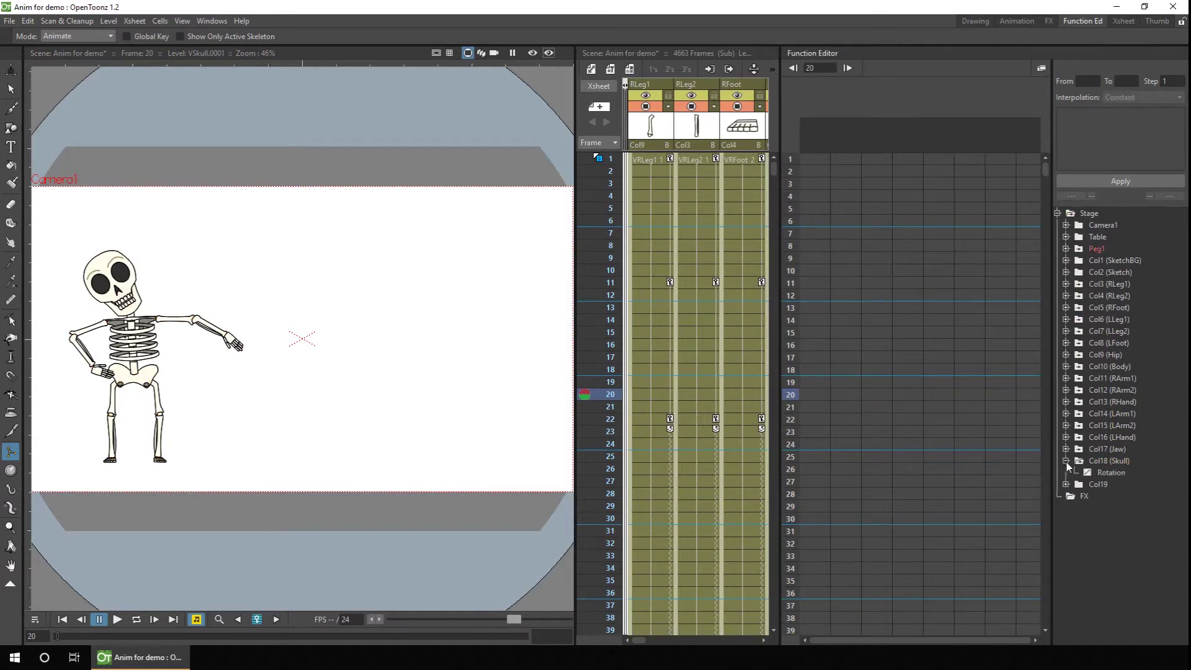
{"action": "left_click", "coordinate": [1105, 473]}
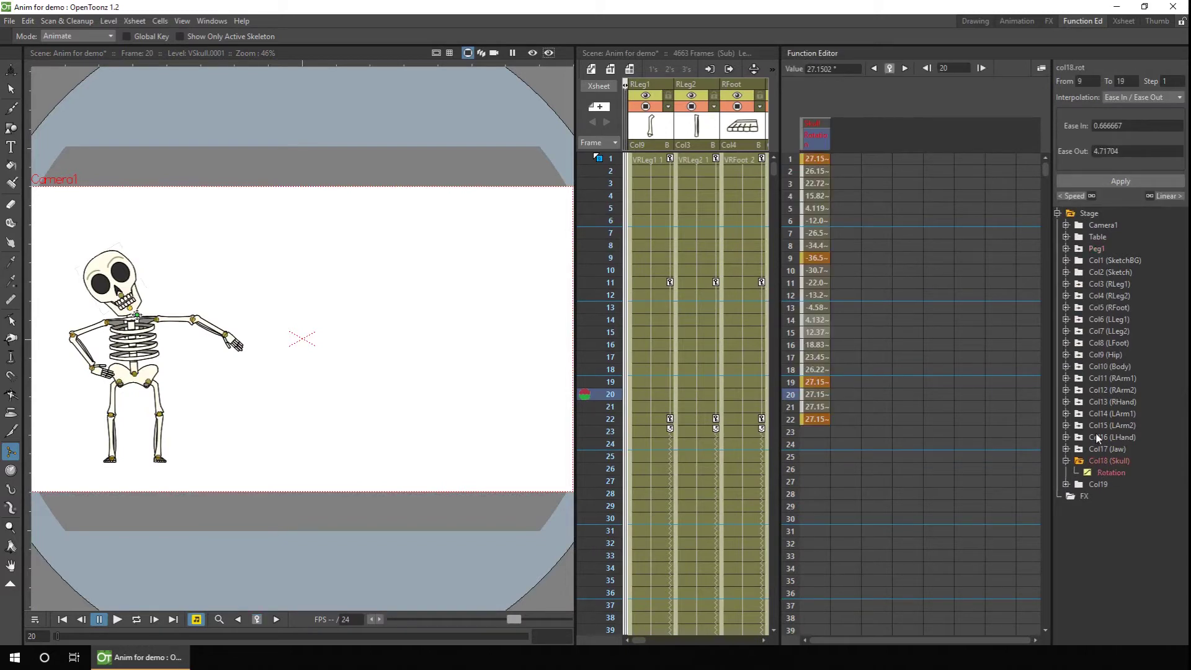
{"action": "left_click", "coordinate": [791, 160]}
{"action": "left_click", "coordinate": [791, 258]}
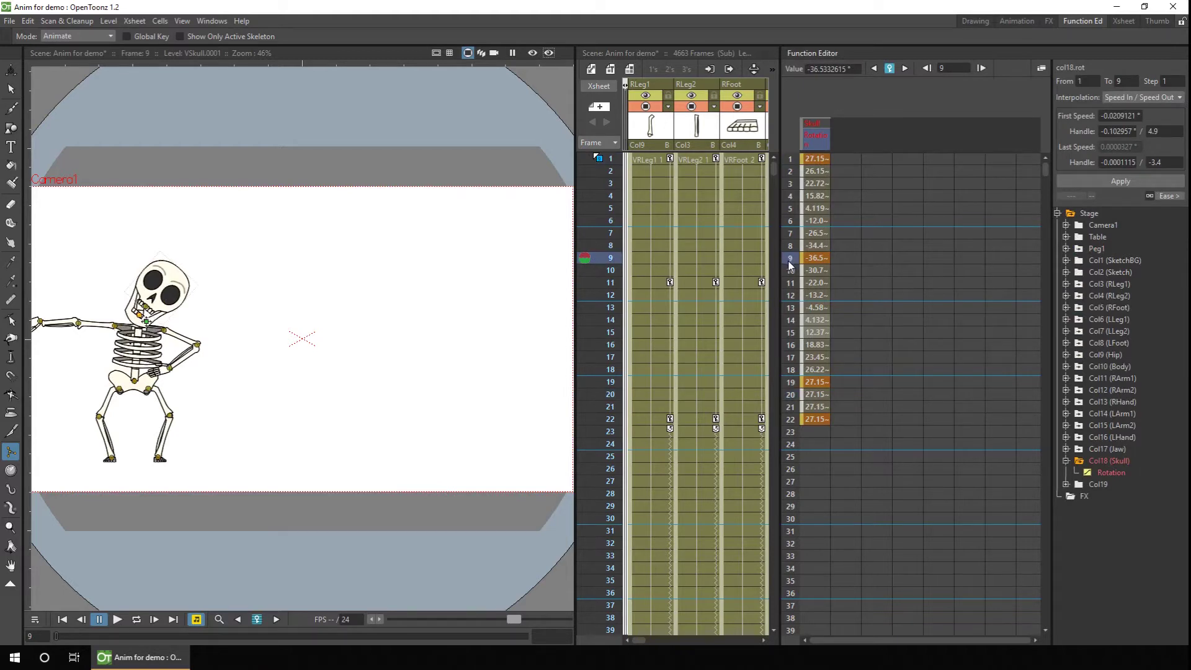
{"action": "left_click", "coordinate": [791, 380]}
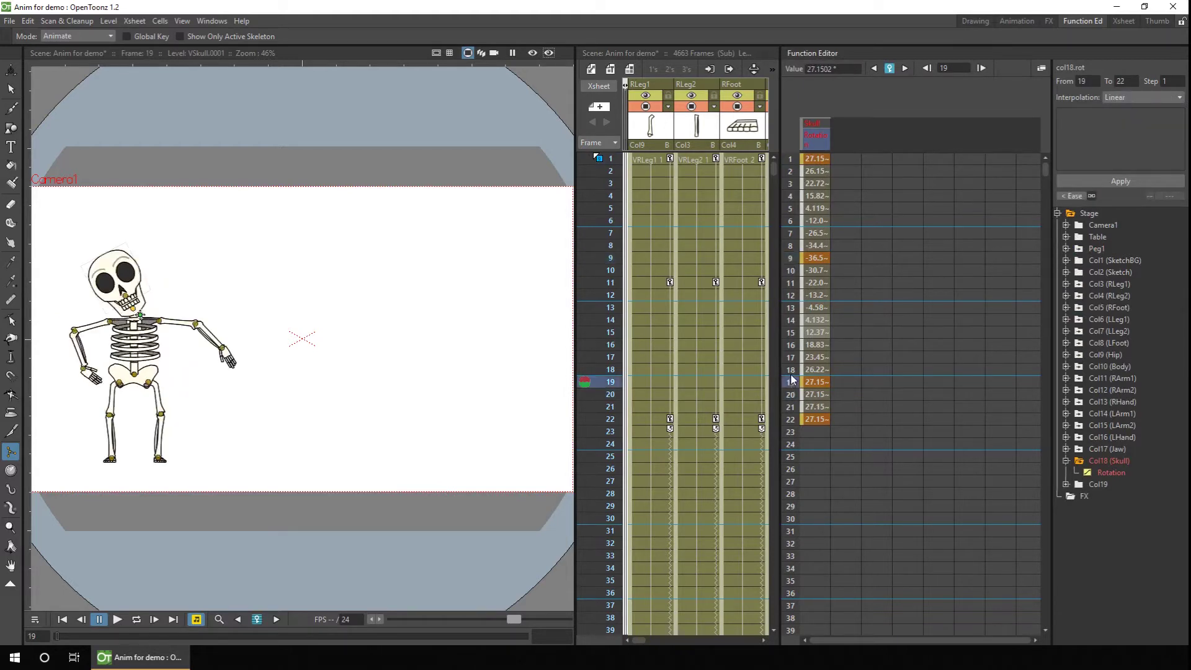
{"action": "left_click", "coordinate": [791, 420]}
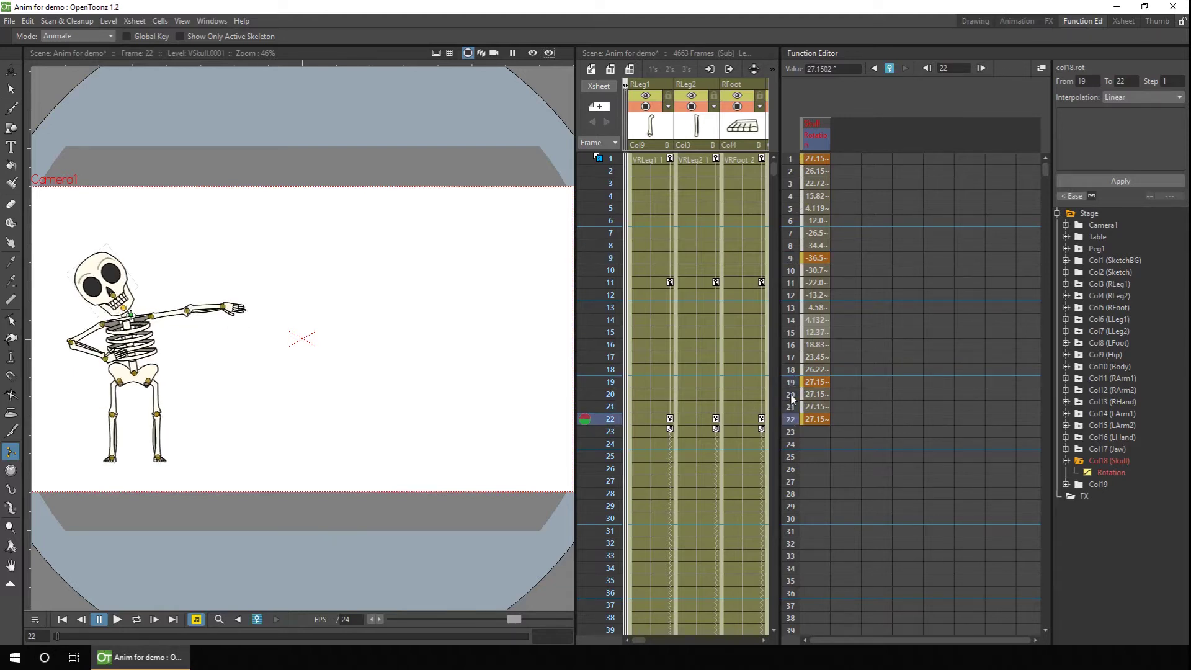
- Return to the FX room, switch the Skeleton tool to Inverse Kinematics mode and go to frame 5
{"action": "left_click", "coordinate": [1048, 20]}
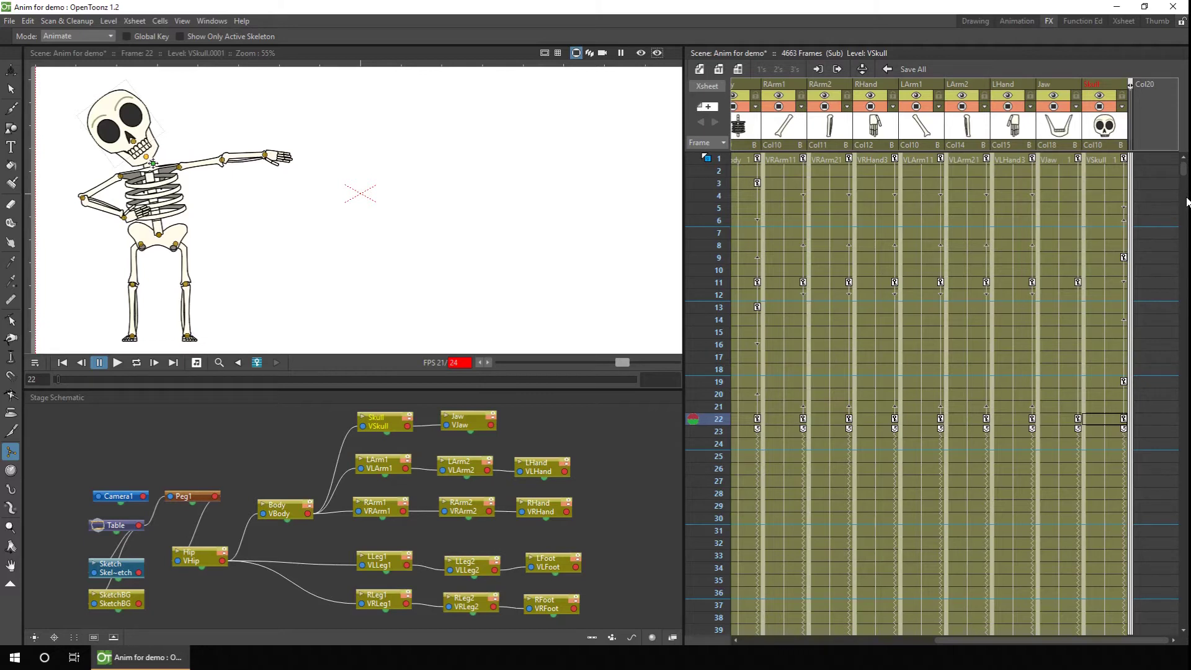
{"action": "left_click", "coordinate": [94, 35]}
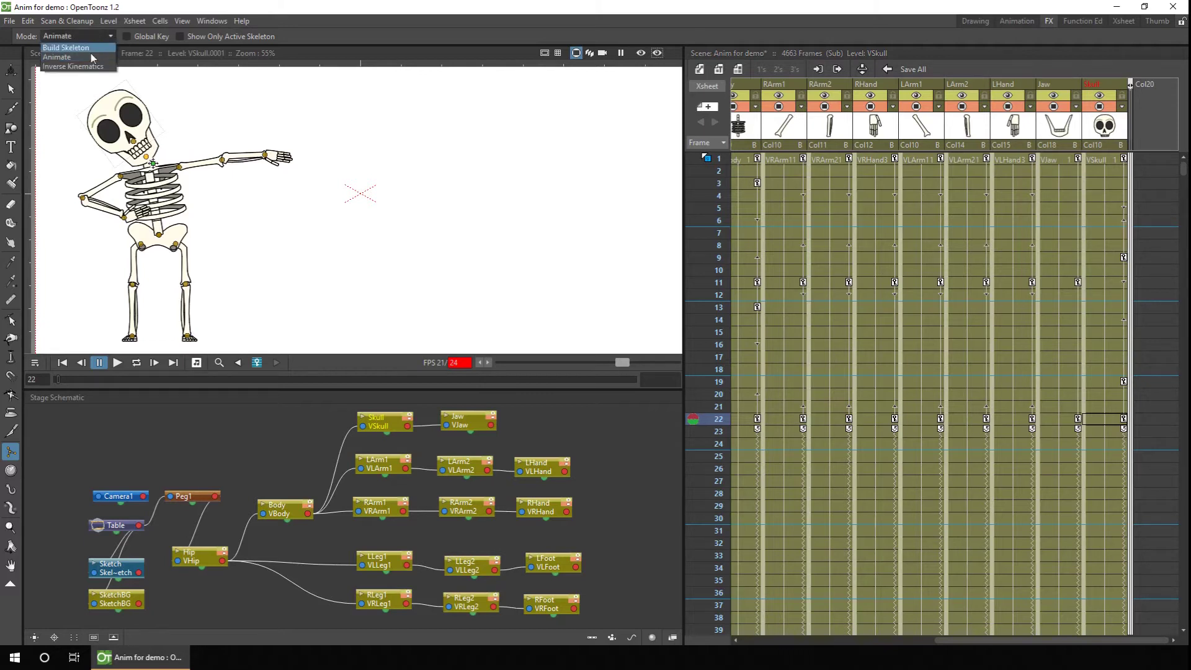
{"action": "left_click", "coordinate": [99, 60]}
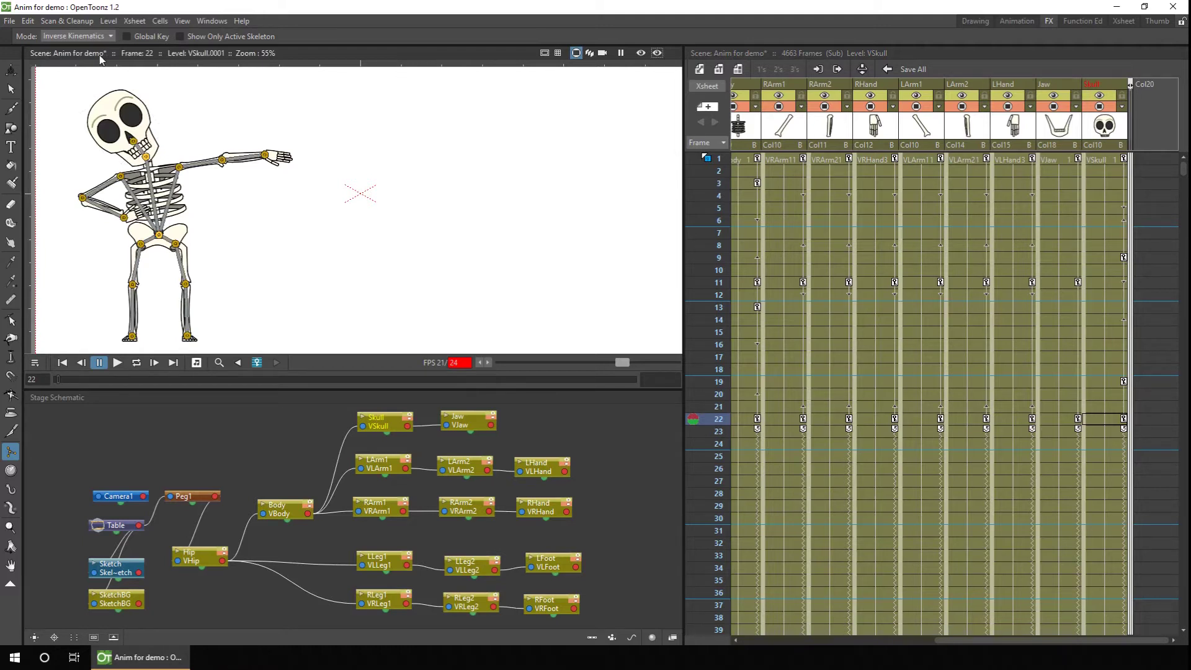
{"action": "left_click", "coordinate": [714, 209]}
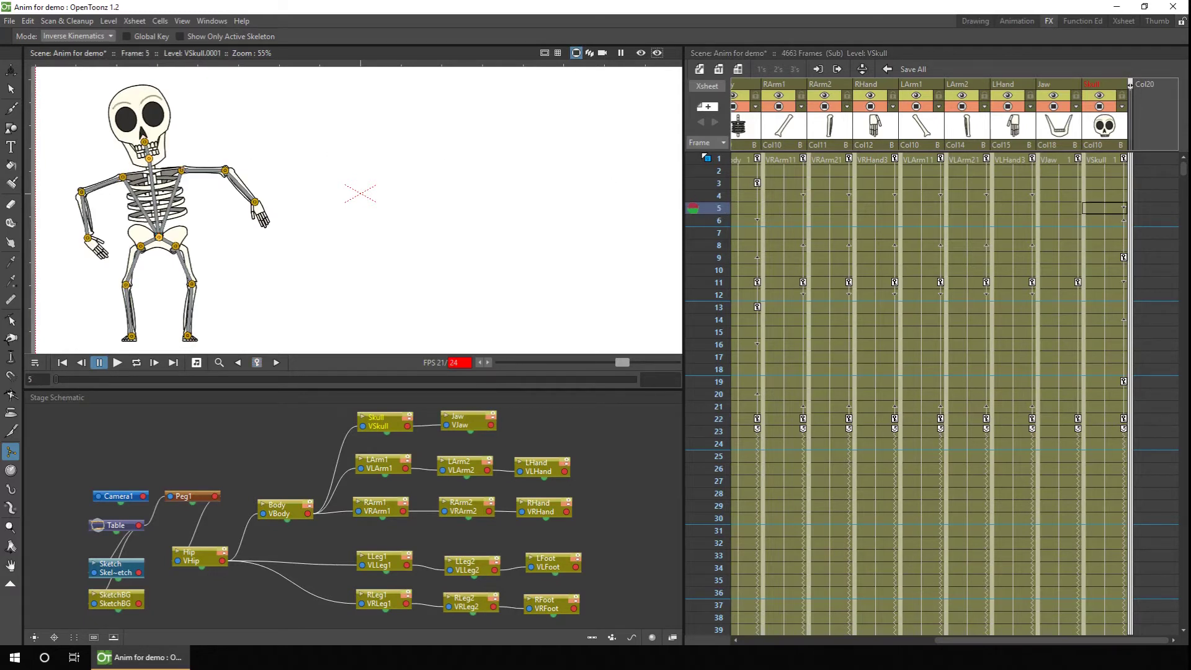
- Try pinning the left shoulder joint at frame 5 and bending the body with inverse kinematics, and undo the pose changes
{"action": "left_click", "coordinate": [182, 171]}
{"action": "left_click_drag", "start_coordinate": [306, 266], "coordinate": [214, 277]}
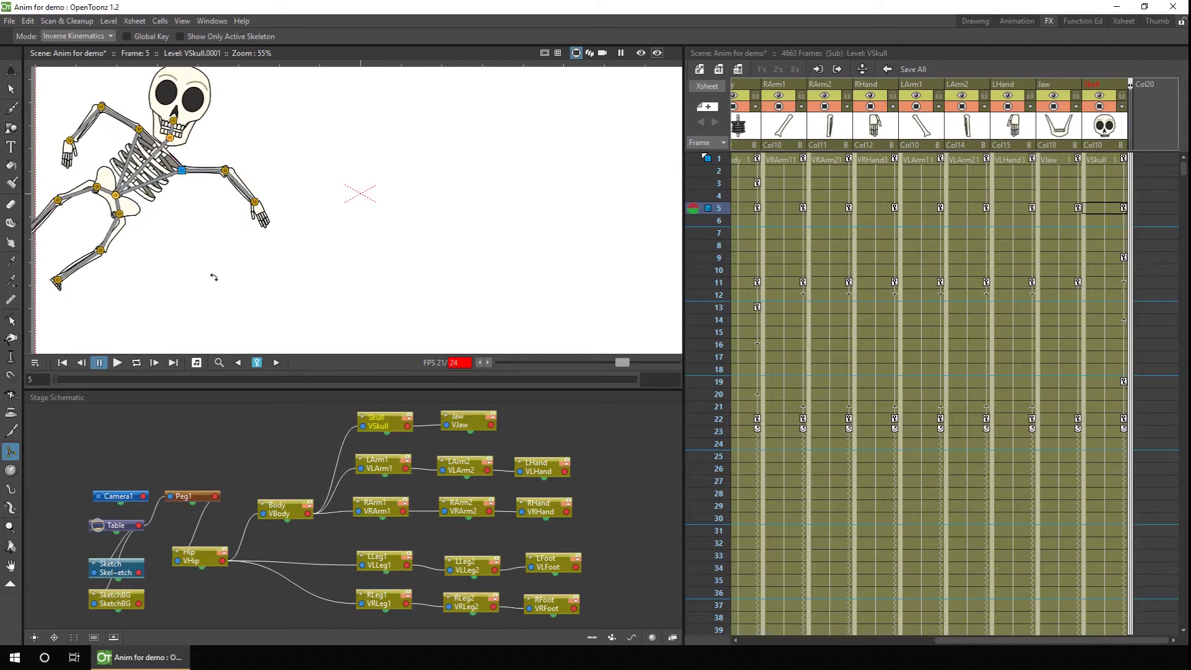
{"action": "left_click", "coordinate": [214, 277]}
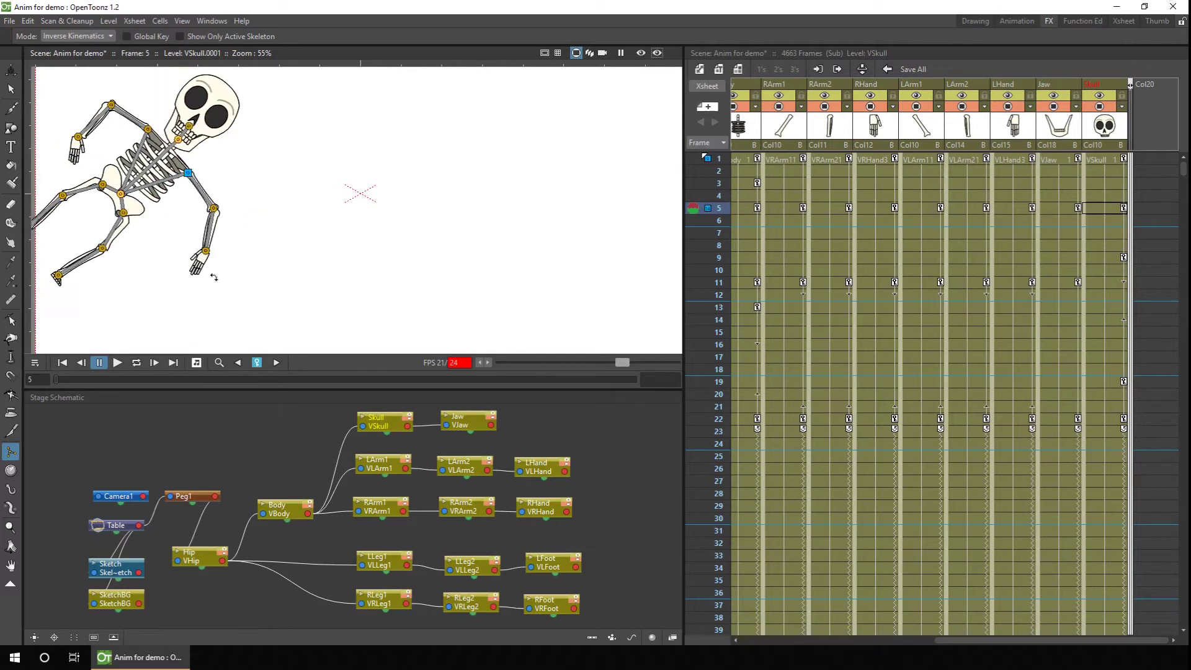
{"action": "key", "text": "ctrl+z"}
{"action": "left_click_drag", "start_coordinate": [289, 187], "coordinate": [316, 164]}
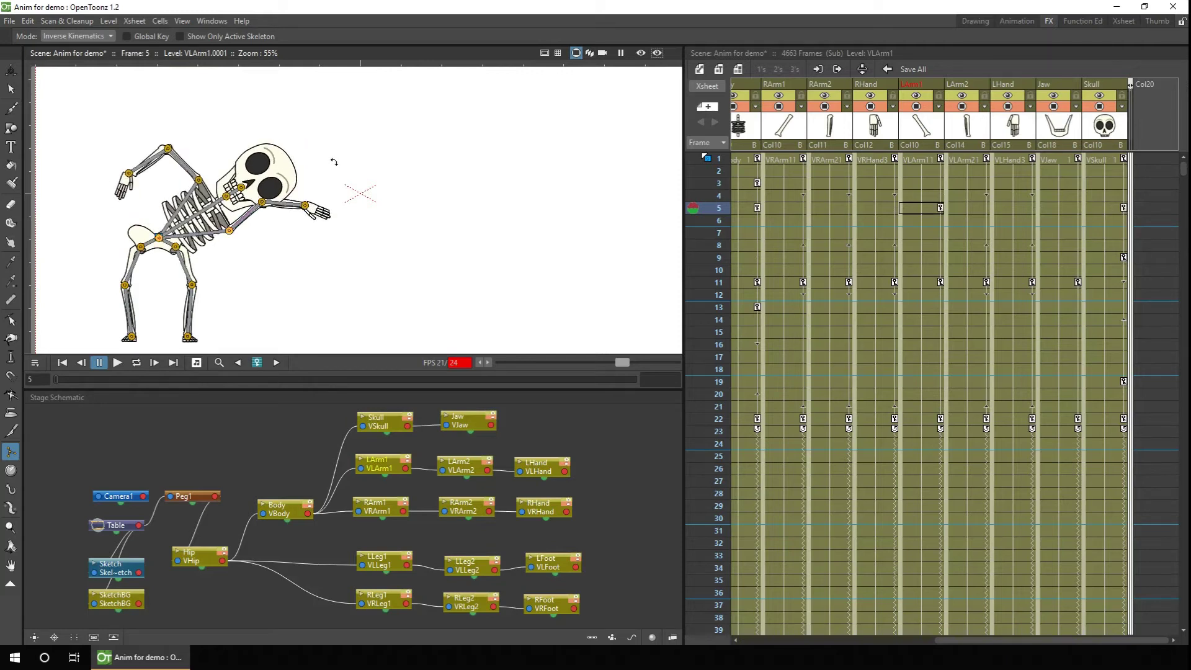
{"action": "key", "text": "ctrl+z"}
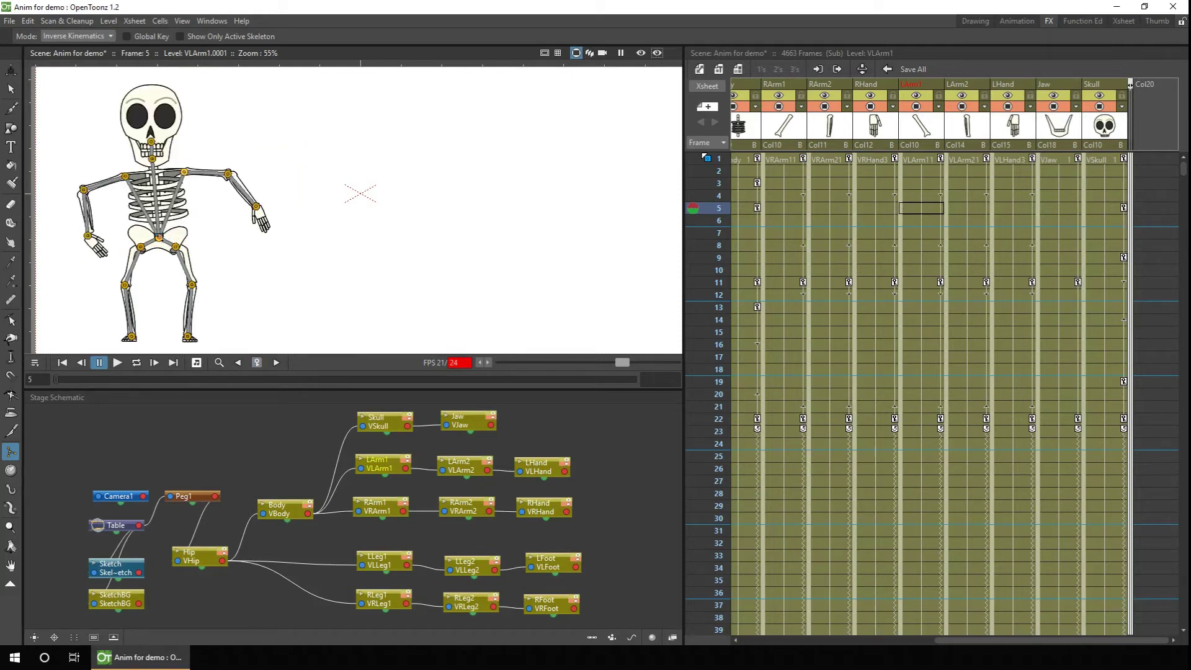
- Pin the neck joint at frame 5, lock the hip joints and pose the left arm with inverse kinematics
{"action": "left_click", "coordinate": [159, 238]}
{"action": "mouse_move", "coordinate": [103, 126]}
{"action": "left_mouse_down"}
{"action": "mouse_move", "coordinate": [93, 133]}
{"action": "mouse_move", "coordinate": [100, 118]}
{"action": "left_mouse_up"}
{"action": "left_click_drag", "start_coordinate": [184, 171], "coordinate": [267, 124]}
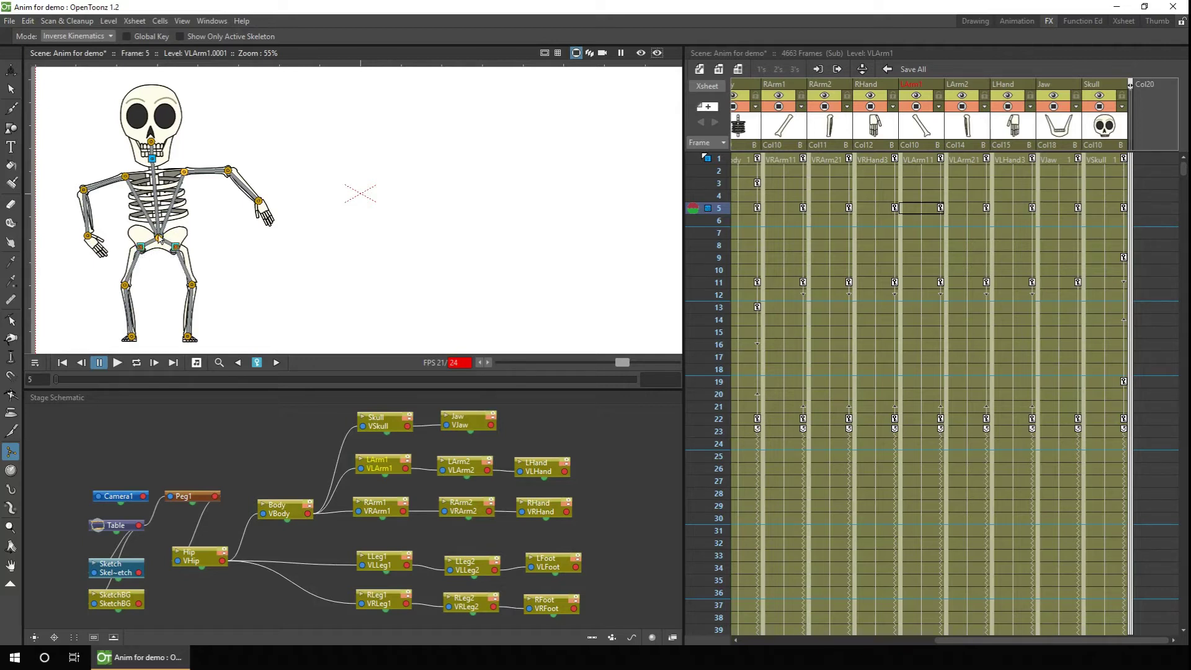
{"action": "left_click_drag", "start_coordinate": [207, 109], "coordinate": [264, 124]}
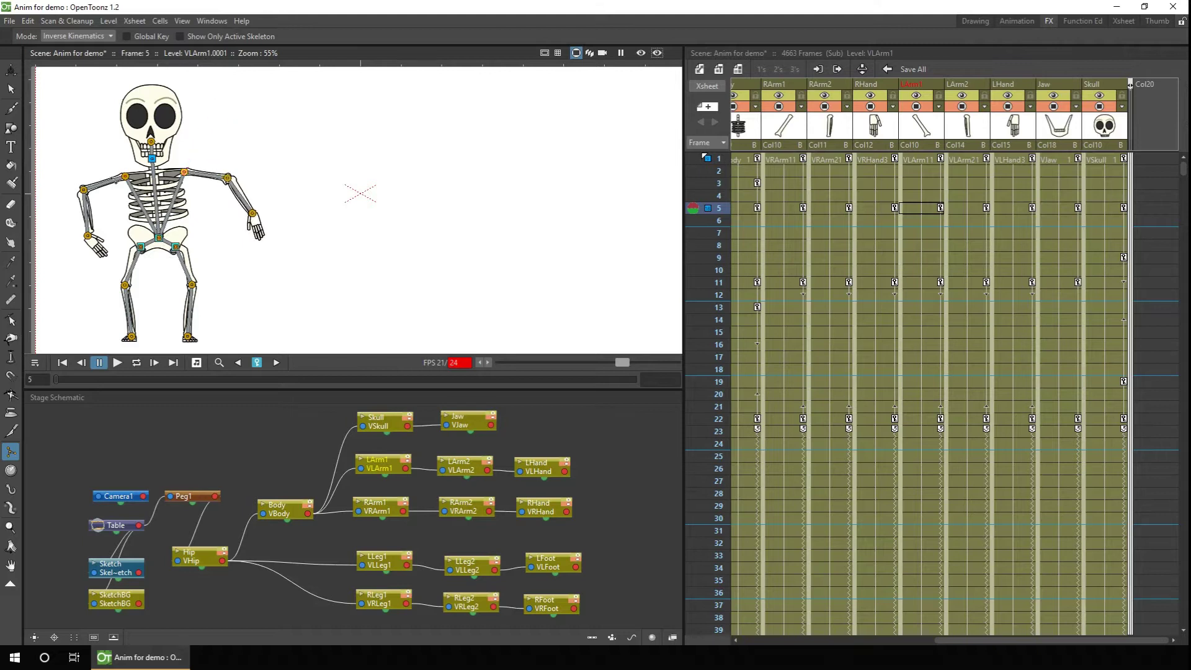
{"action": "left_click", "coordinate": [127, 195]}
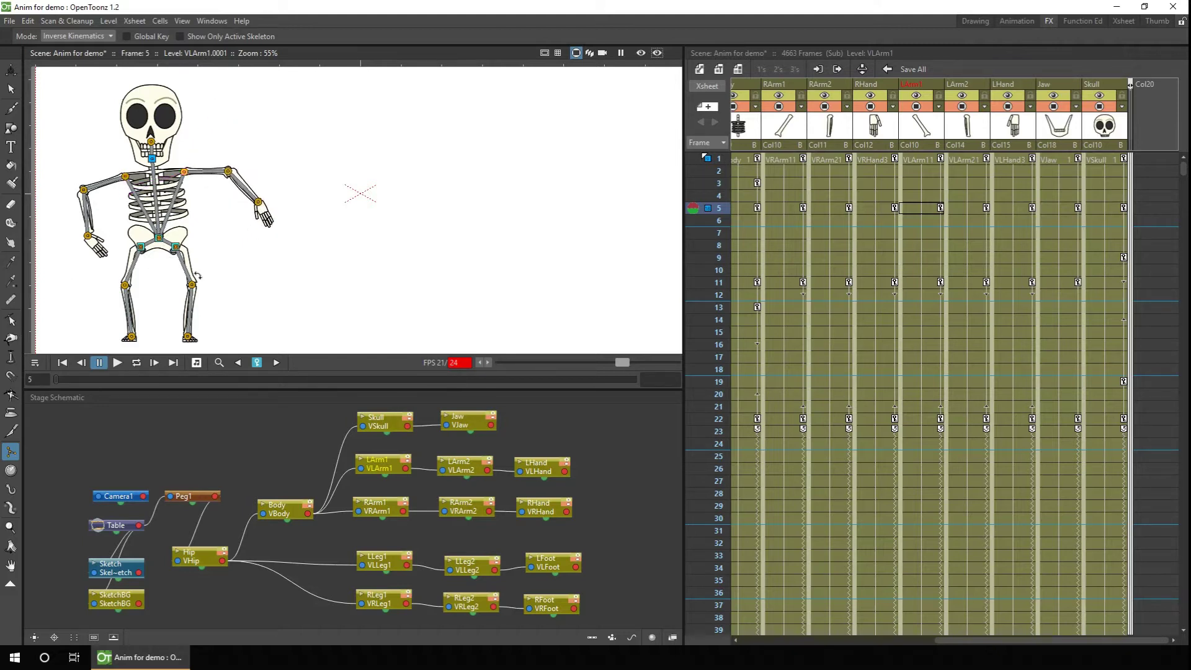
- Pin the skeleton's right foot joint at frame 5 in Inverse Kinematics mode
{"action": "left_click", "coordinate": [259, 268]}
{"action": "left_click_drag", "start_coordinate": [265, 257], "coordinate": [97, 287]}
{"action": "left_click", "coordinate": [86, 283]}
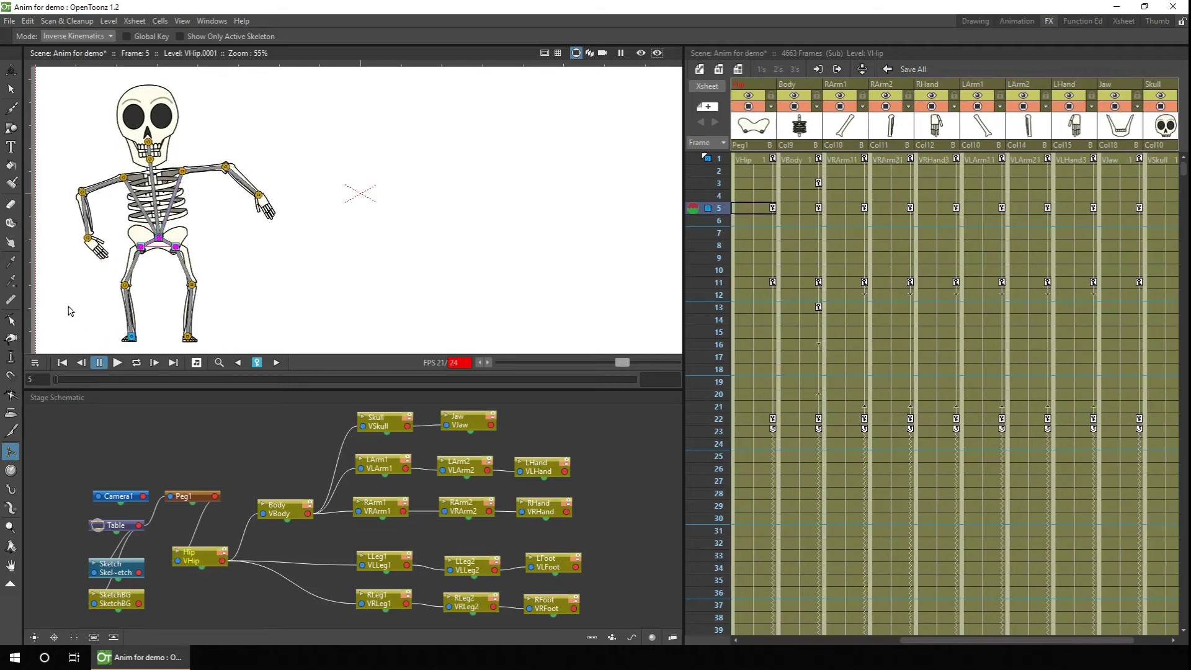
- Try moving the body and pulling the right hand at frame 6 with the right foot pinned, and undo the last pose change
{"action": "key", "text": "period"}
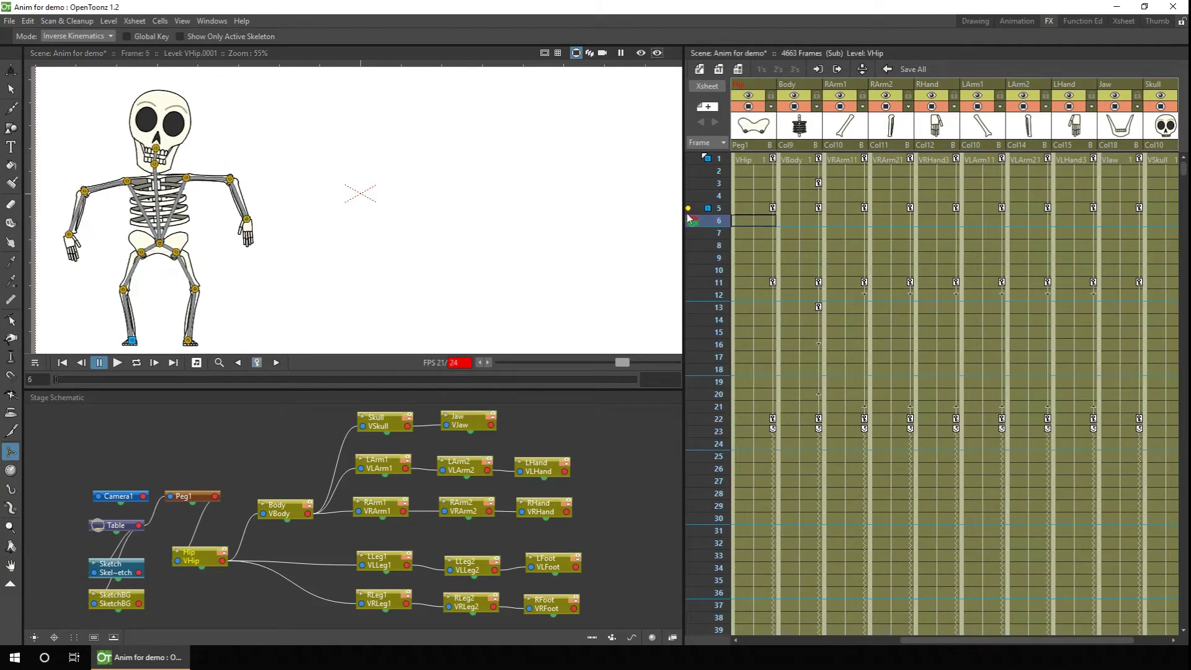
{"action": "left_click_drag", "start_coordinate": [298, 199], "coordinate": [295, 159]}
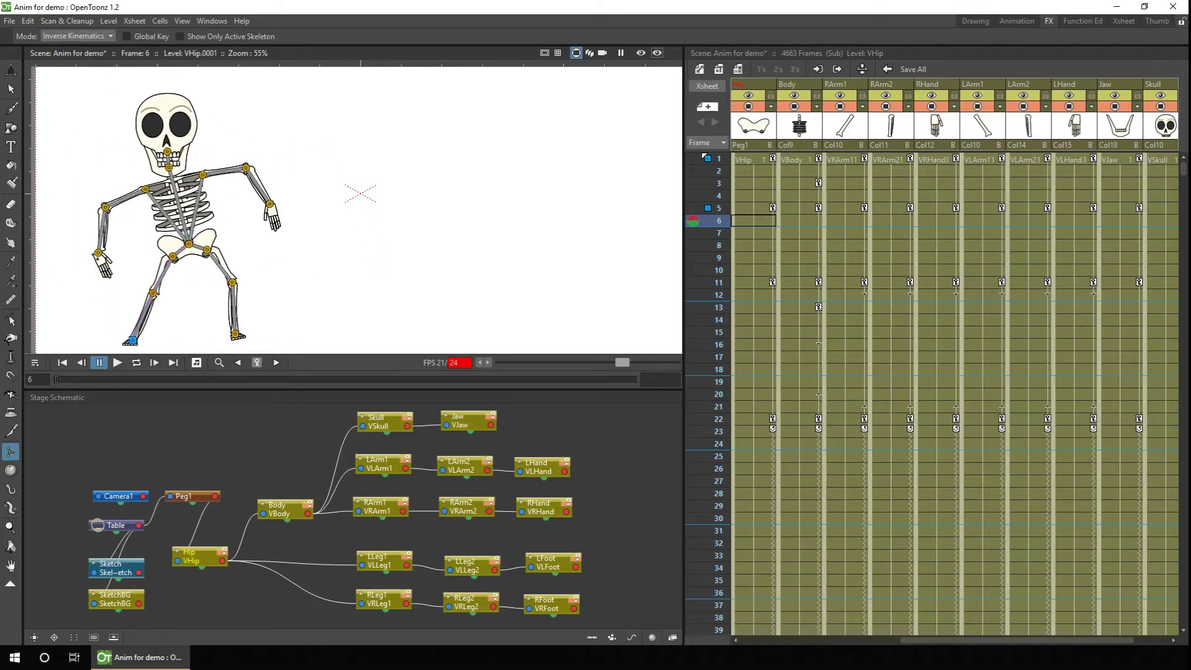
{"action": "left_click_drag", "start_coordinate": [98, 254], "coordinate": [78, 178]}
{"action": "key", "text": "ctrl+z"}
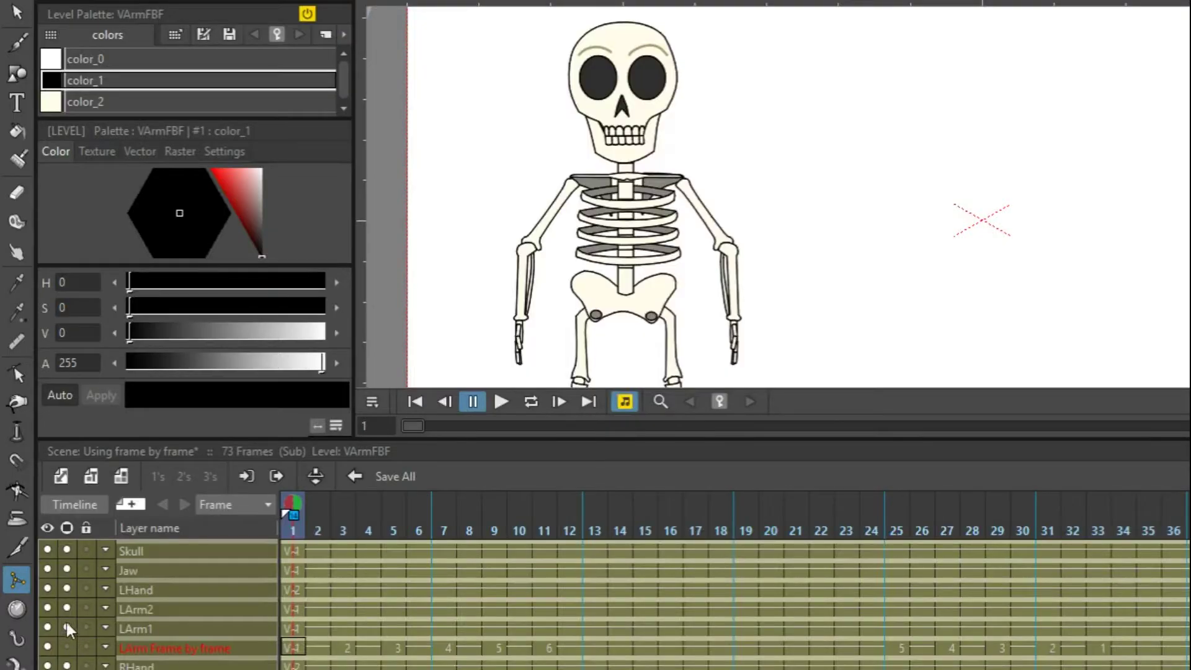
- Hide the LArm1, LArm2 and LHand layers, show the LArm Frame by frame layer, and scrub through its drawings
{"action": "left_click", "coordinate": [66, 626]}
{"action": "left_click", "coordinate": [67, 608]}
{"action": "left_click", "coordinate": [66, 588]}
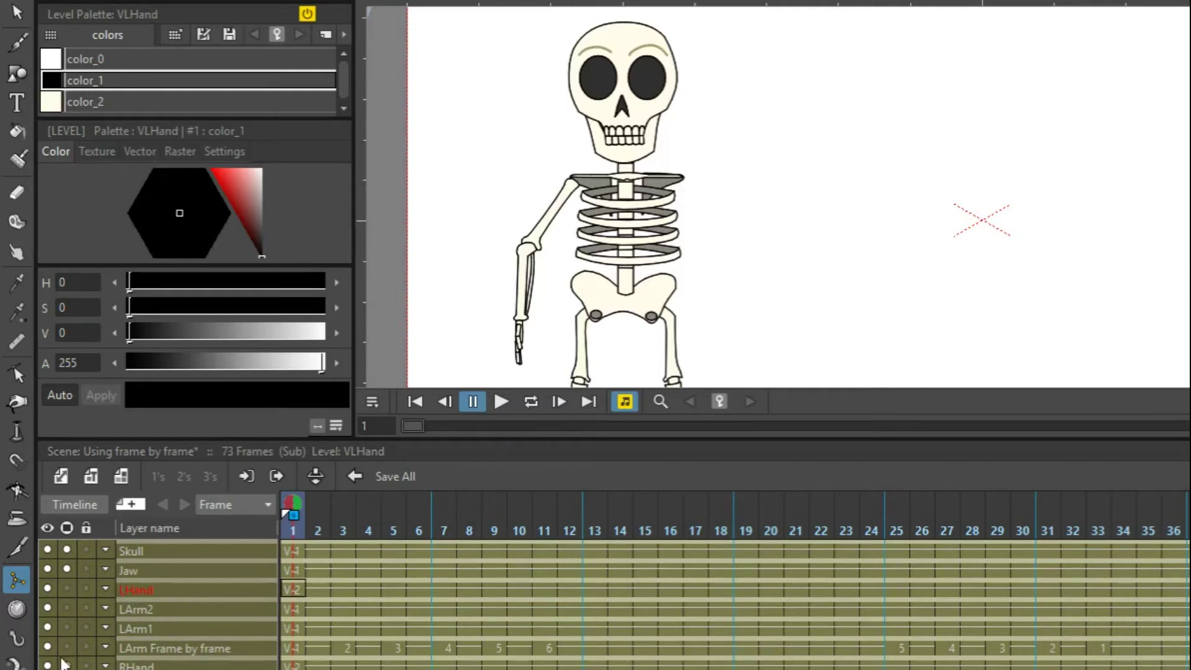
{"action": "left_click", "coordinate": [65, 643]}
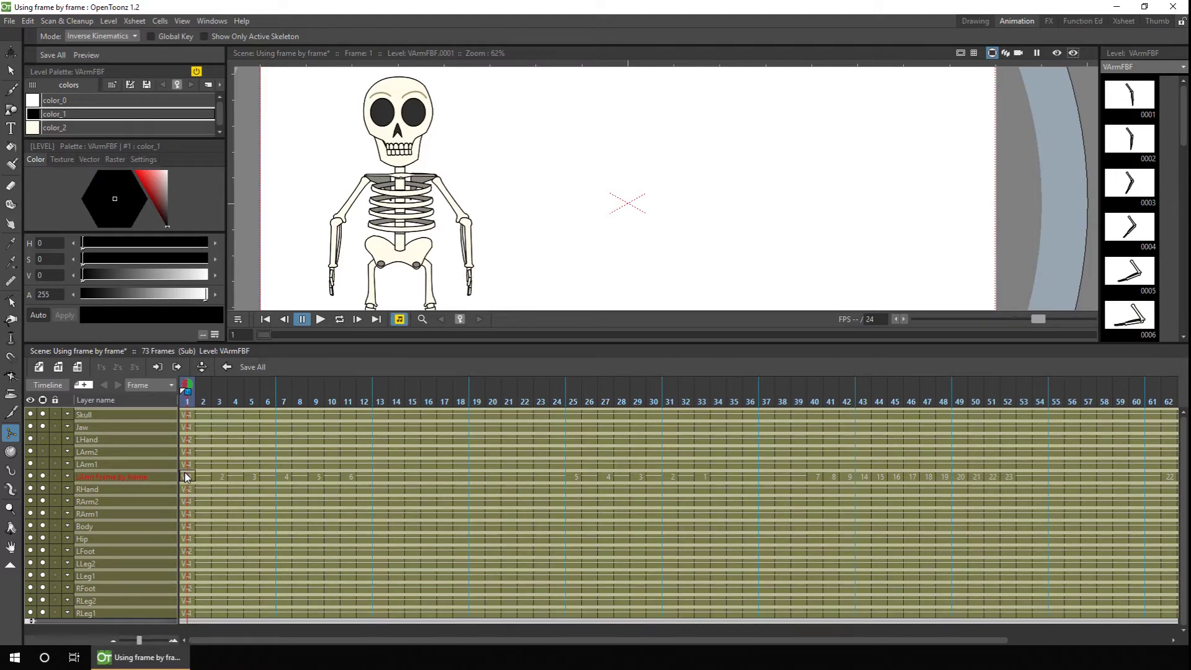
{"action": "left_click_drag", "start_coordinate": [205, 397], "coordinate": [775, 362]}
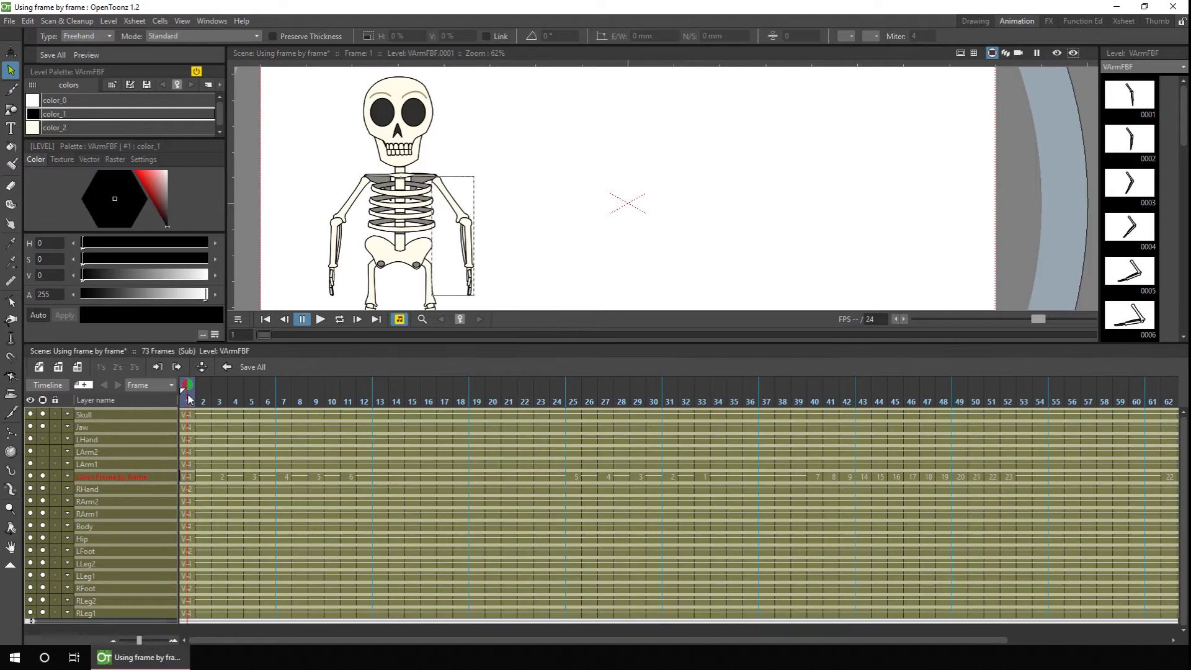
- Key the LArm Frame by frame layer at frame 1 and, at frame 11, move its center to the left shoulder
{"action": "left_click", "coordinate": [460, 319]}
{"action": "left_click", "coordinate": [349, 400]}
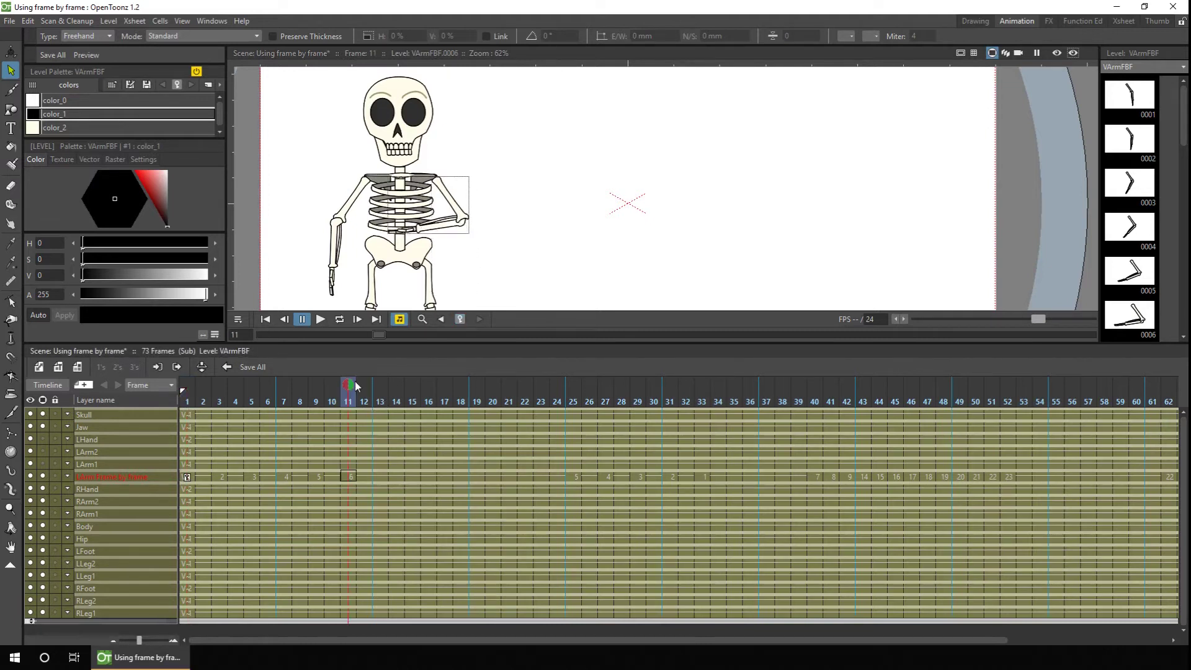
{"action": "left_click", "coordinate": [11, 51]}
{"action": "left_click", "coordinate": [156, 40]}
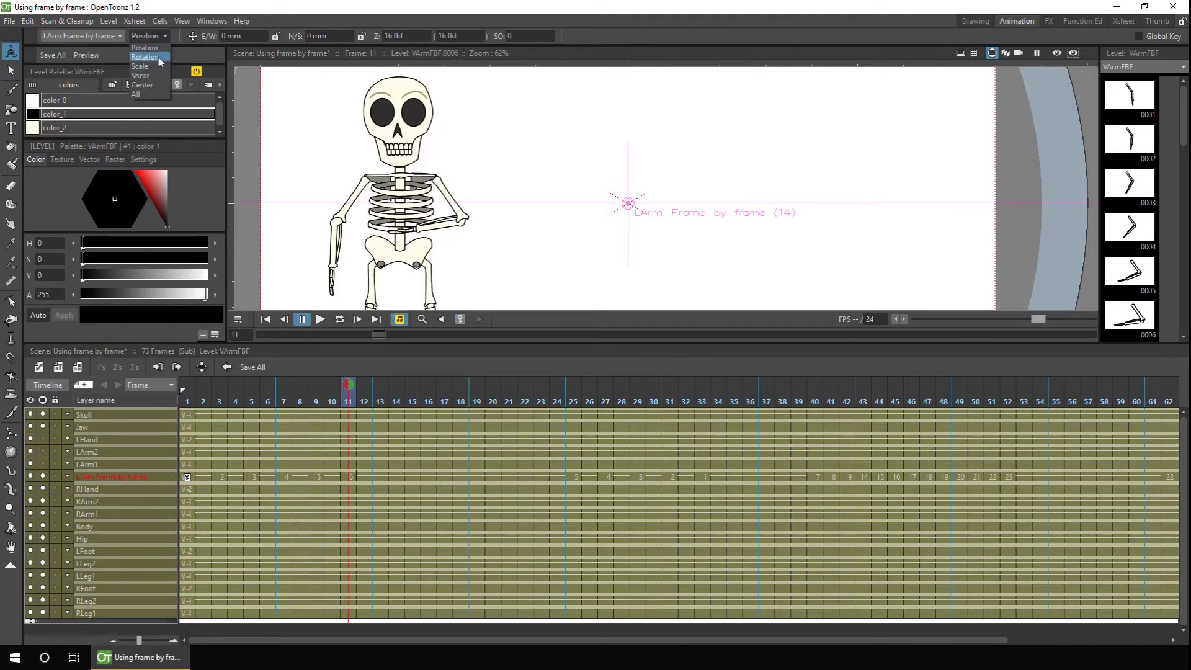
{"action": "left_click", "coordinate": [141, 87]}
{"action": "left_click_drag", "start_coordinate": [664, 221], "coordinate": [547, 205]}
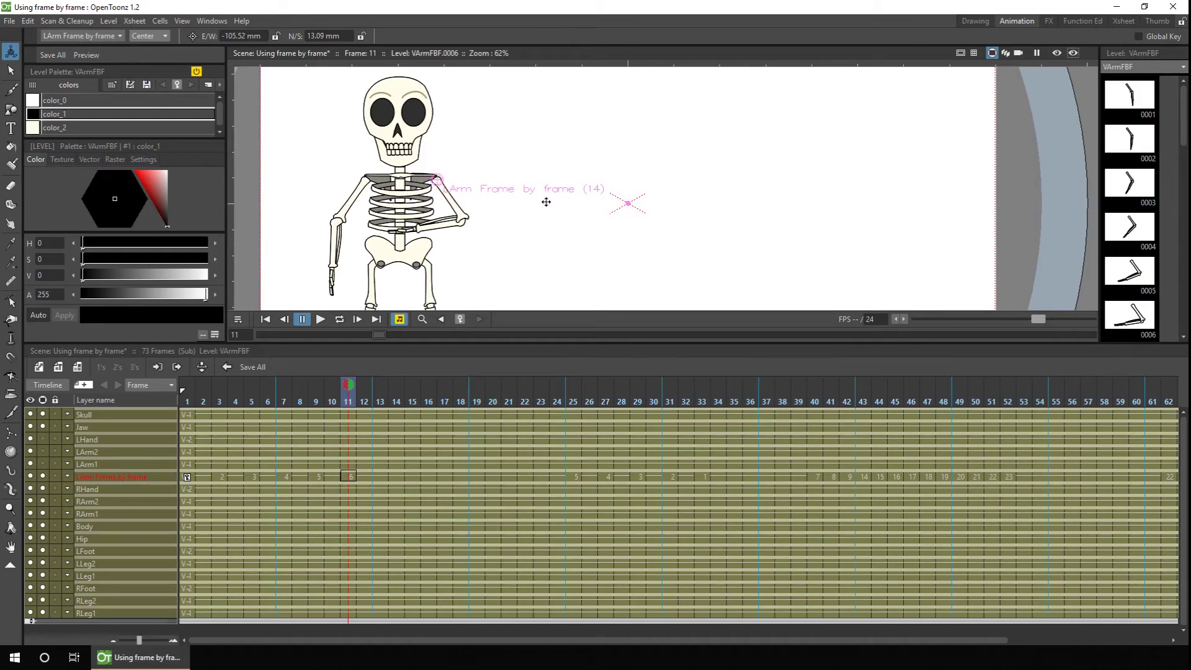
- Rotate the frame-by-frame arm upward about the shoulder at frame 11 and scrub from frame 1 to check the motion
{"action": "left_click", "coordinate": [151, 36]}
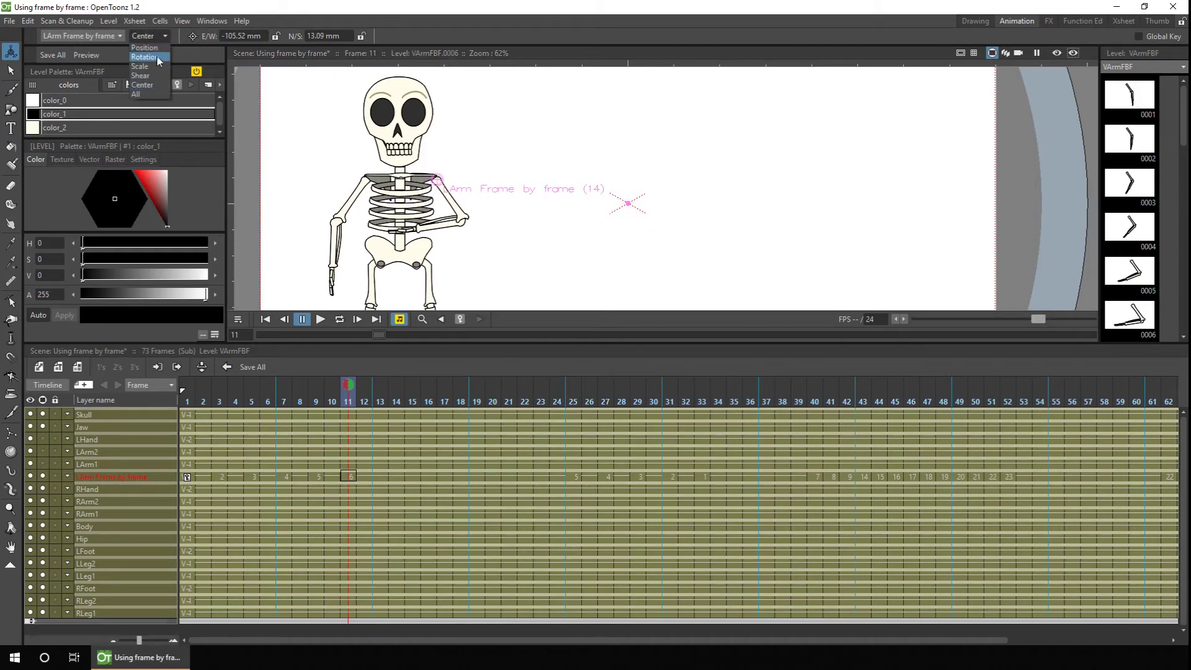
{"action": "left_click", "coordinate": [156, 58]}
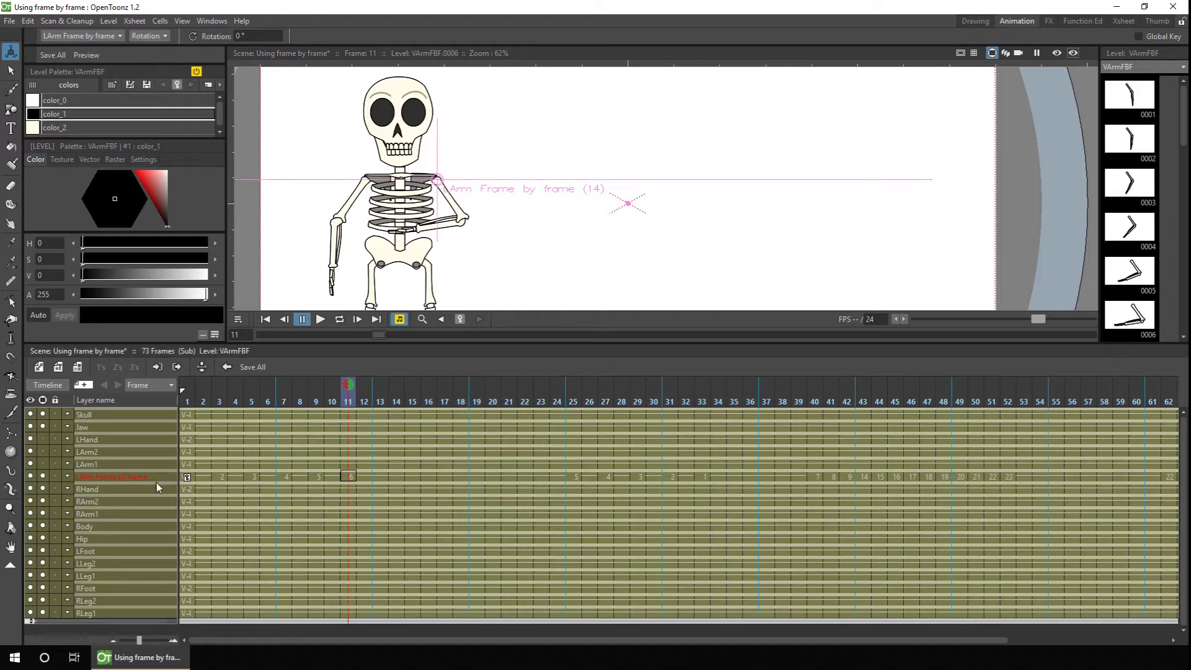
{"action": "left_click_drag", "start_coordinate": [450, 256], "coordinate": [532, 203]}
{"action": "left_click", "coordinate": [187, 402]}
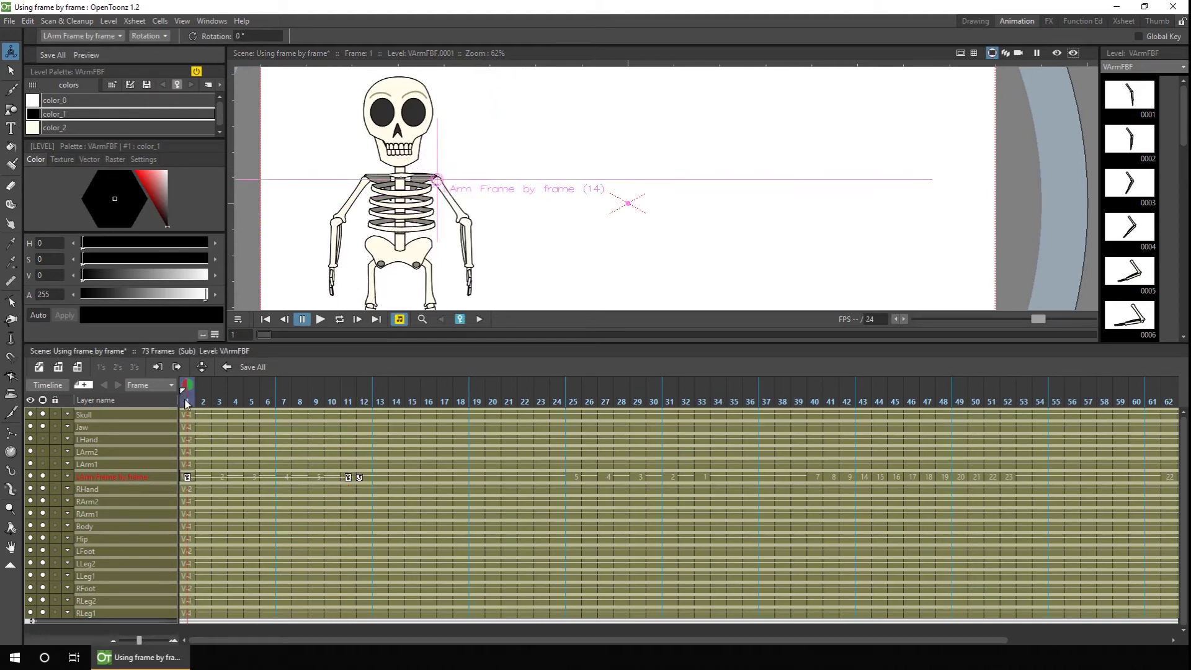
{"action": "left_click_drag", "start_coordinate": [191, 402], "coordinate": [390, 379]}
- Play back the hand-drawn arm frames from 39 to 73 and scrub through frames 39 to 52
{"action": "left_click", "coordinate": [10, 70]}
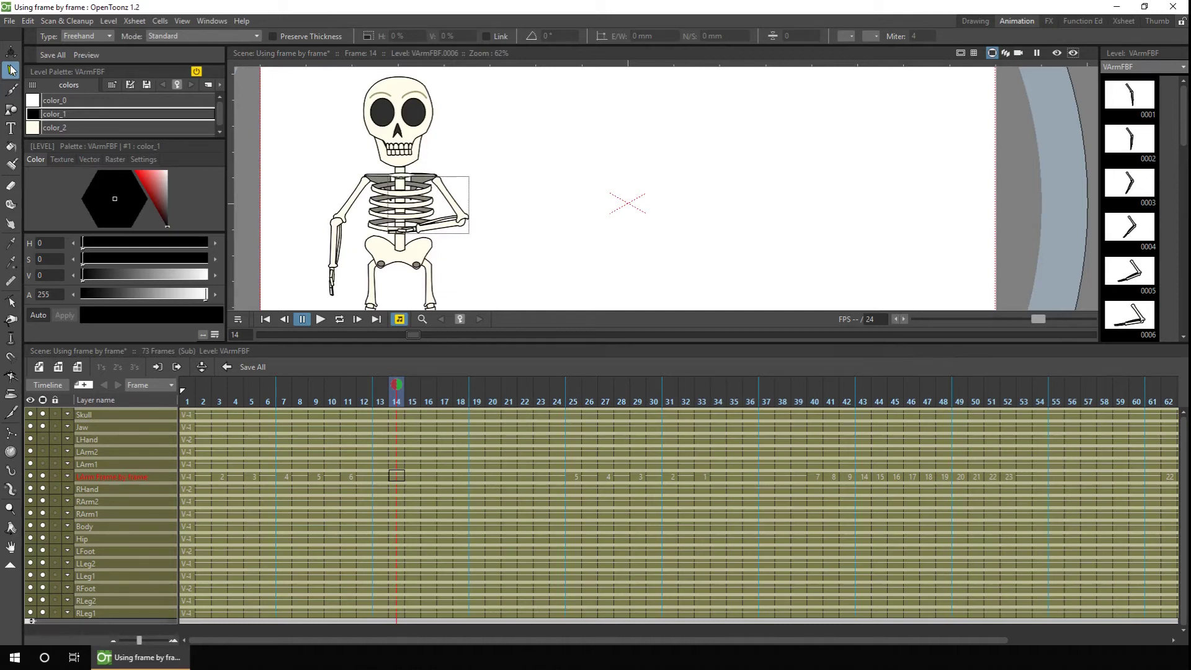
{"action": "left_click", "coordinate": [798, 476]}
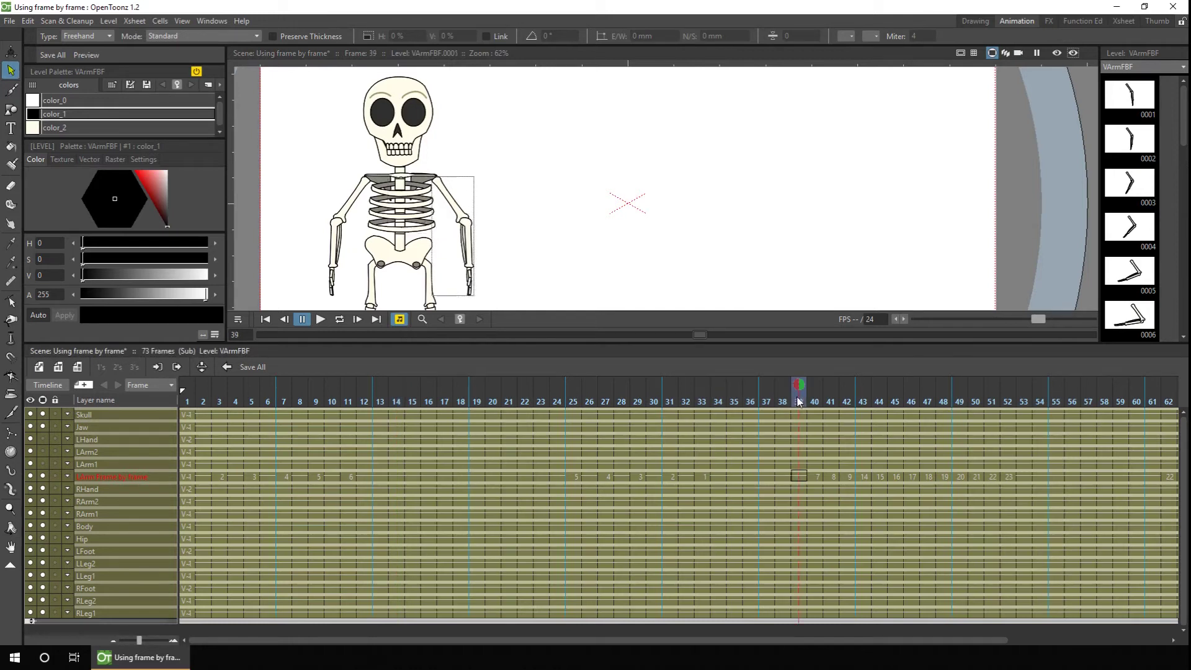
{"action": "scroll", "coordinate": [594, 643], "scroll_direction": "right", "scroll_amount": 3}
{"action": "left_click", "coordinate": [313, 320]}
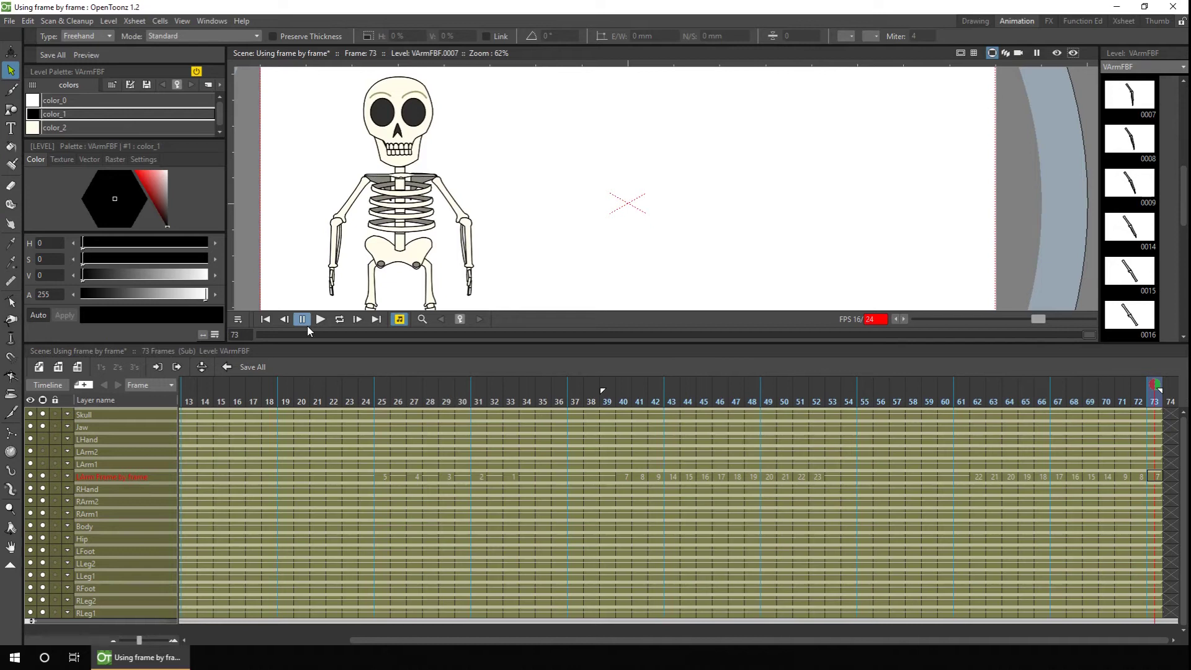
{"action": "left_click", "coordinate": [607, 400]}
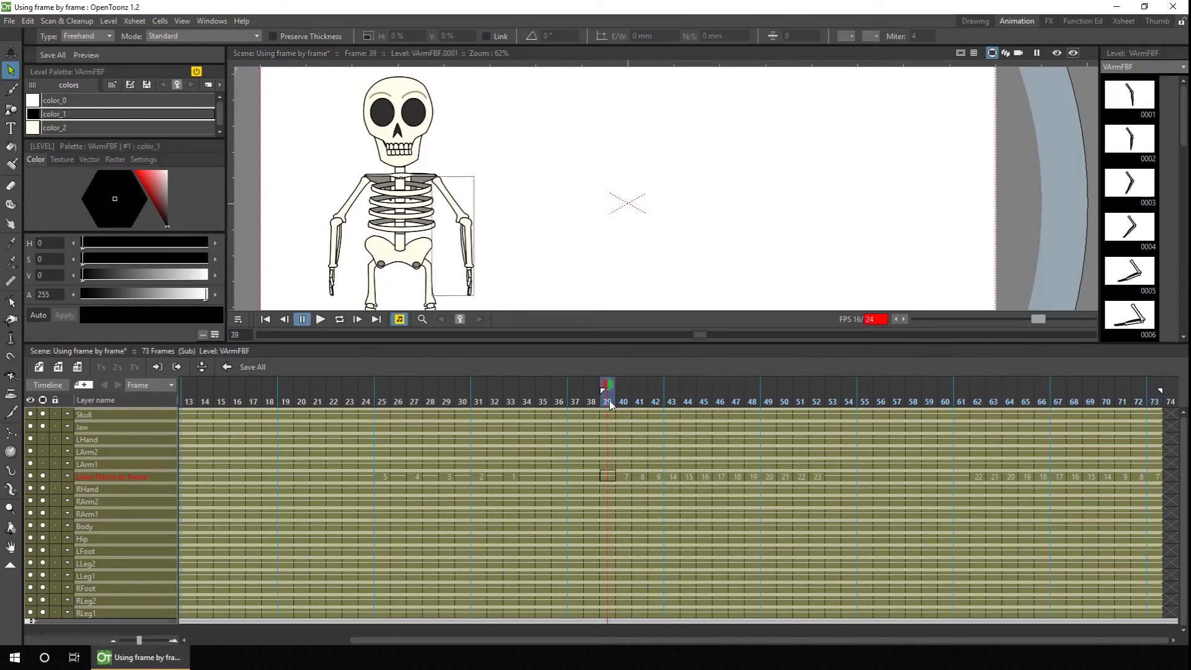
{"action": "mouse_move", "coordinate": [609, 400]}
{"action": "left_mouse_down"}
{"action": "mouse_move", "coordinate": [826, 384]}
{"action": "mouse_move", "coordinate": [816, 386]}
{"action": "left_mouse_up"}
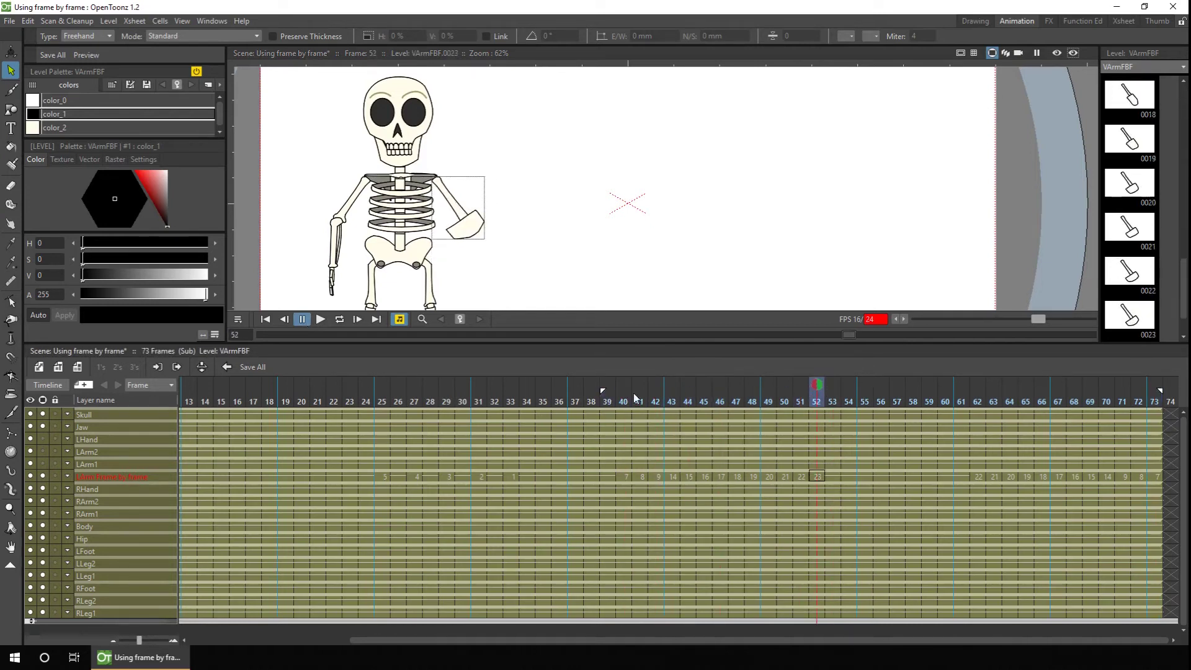
- Key the LArm Frame by frame layer at frame 39 and, at frame 52, move its center to the left shoulder
{"action": "left_click", "coordinate": [607, 401]}
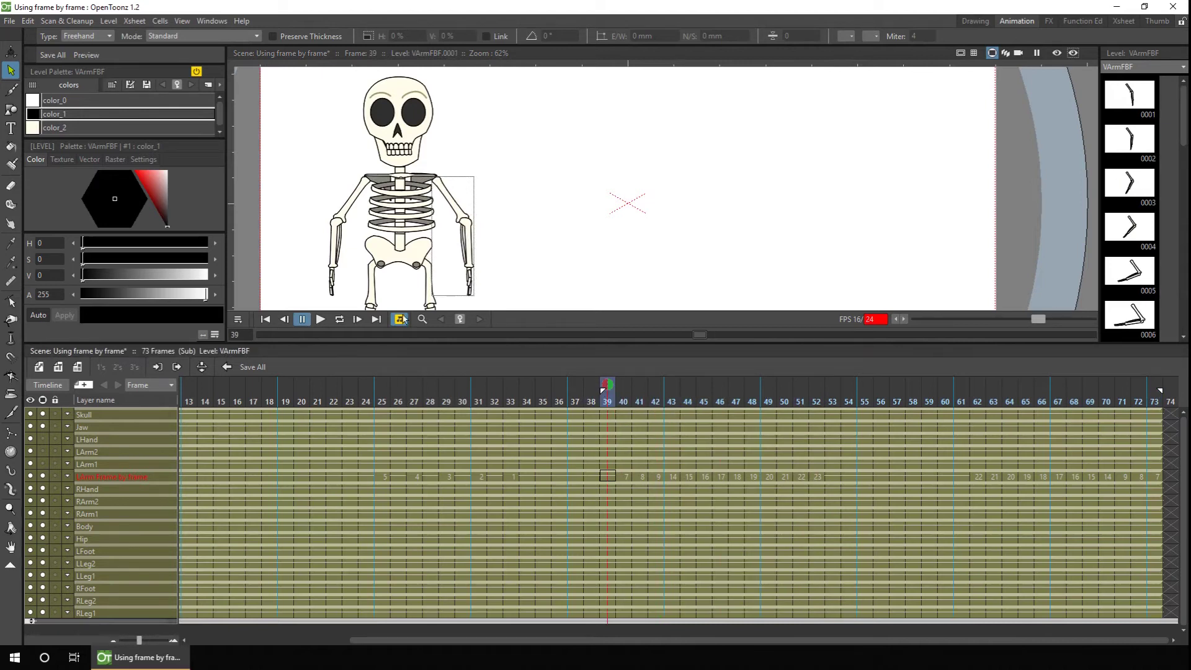
{"action": "left_click", "coordinate": [460, 319]}
{"action": "left_click", "coordinate": [819, 386]}
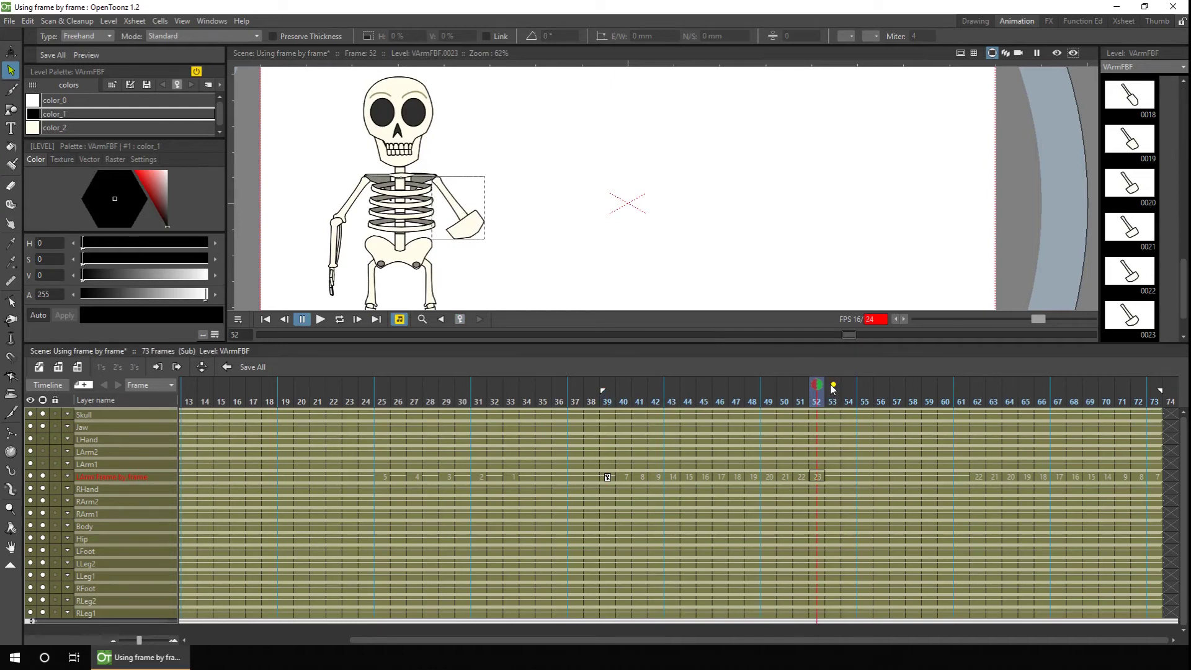
{"action": "left_click", "coordinate": [11, 50]}
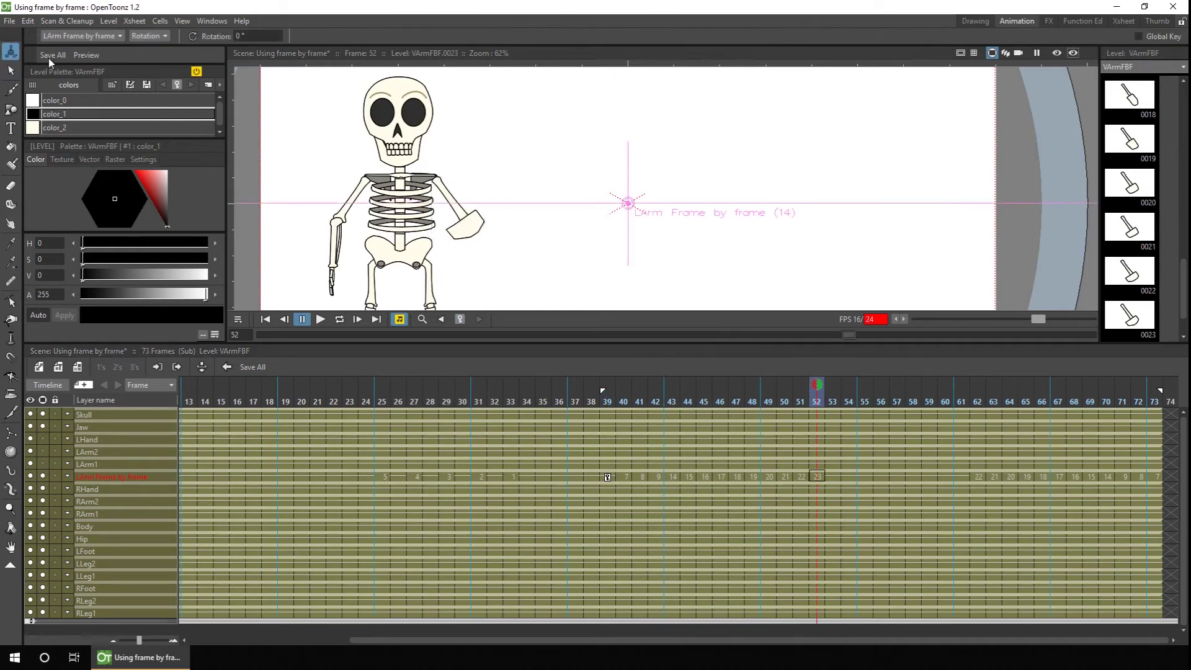
{"action": "left_click", "coordinate": [149, 36]}
{"action": "left_click", "coordinate": [146, 93]}
{"action": "left_click_drag", "start_coordinate": [692, 221], "coordinate": [499, 196]}
- Rotate the arm upward to about 92.84° at frame 52 and hold that rotation with a key at frame 60
{"action": "left_click", "coordinate": [149, 36]}
{"action": "left_click", "coordinate": [159, 55]}
{"action": "left_click_drag", "start_coordinate": [490, 259], "coordinate": [521, 107]}
{"action": "left_click_drag", "start_coordinate": [602, 400], "coordinate": [946, 389]}
{"action": "left_click", "coordinate": [460, 319]}
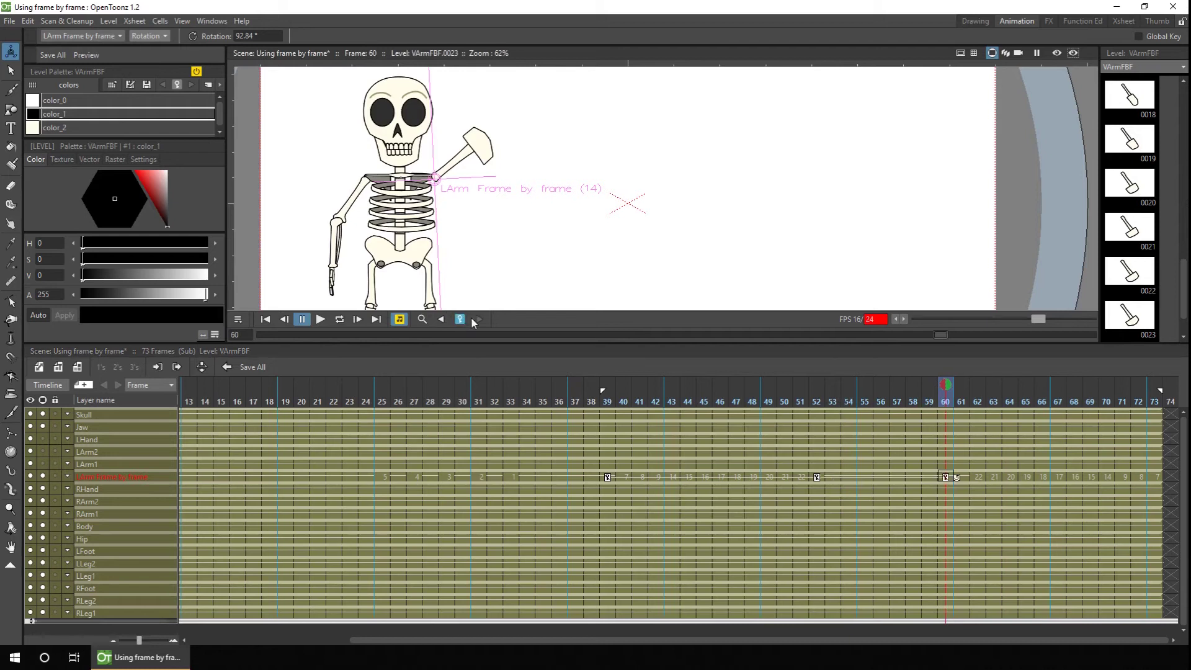
- Rotate the arm back down at frame 67 and play back the animation from frame 39
{"action": "left_click", "coordinate": [1060, 403]}
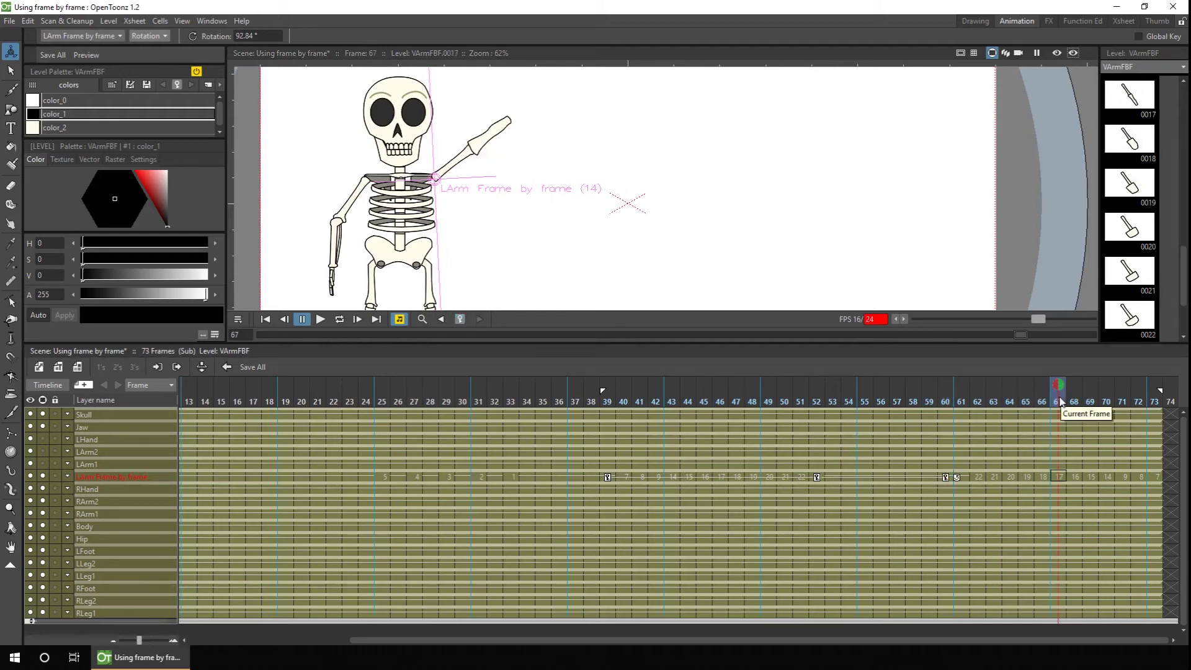
{"action": "left_click_drag", "start_coordinate": [526, 116], "coordinate": [479, 280]}
{"action": "left_click", "coordinate": [265, 319]}
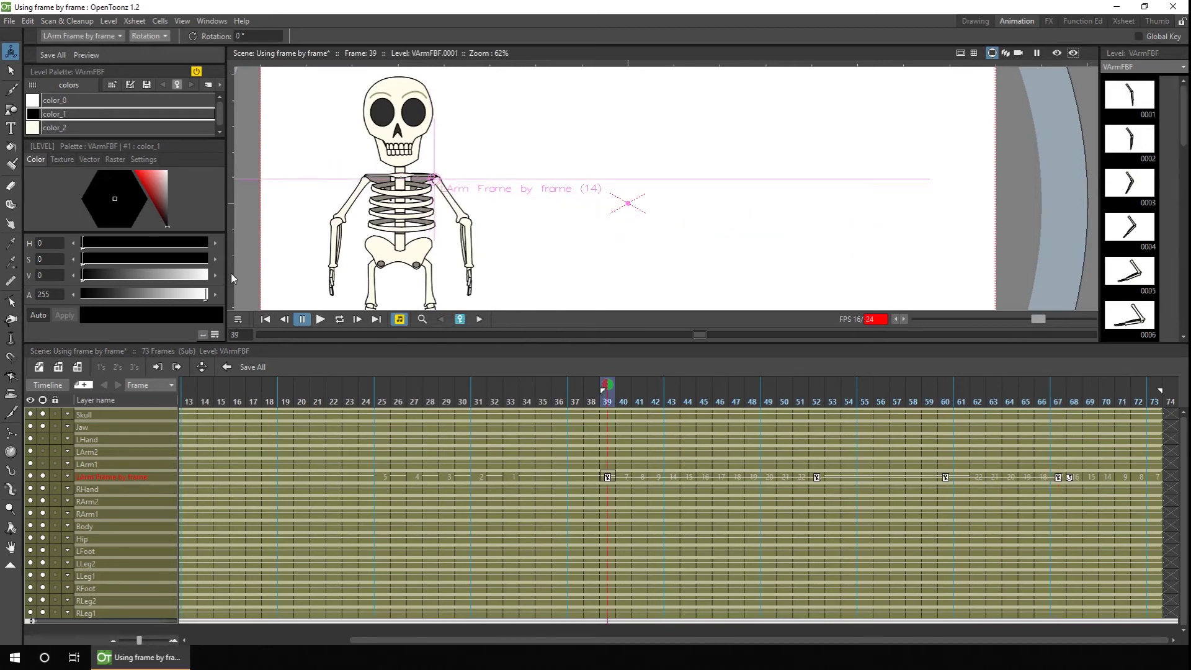
{"action": "left_click", "coordinate": [10, 70]}
{"action": "left_click", "coordinate": [320, 319]}
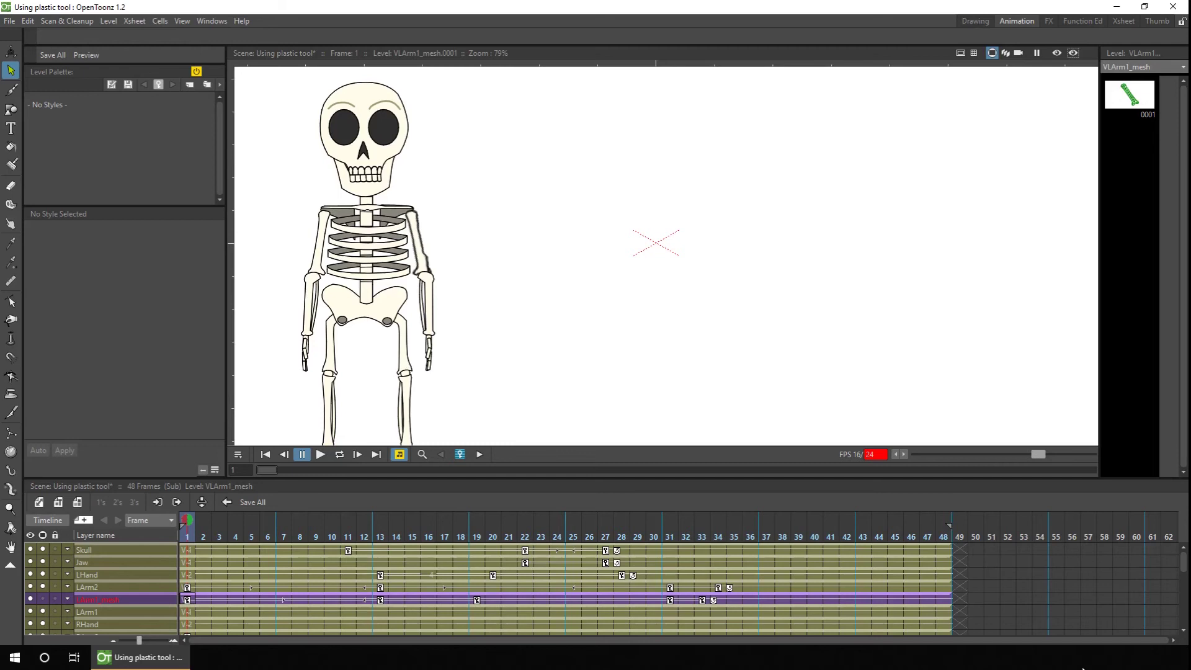
- Play back the arm animation in the Using plastic tool scene
{"action": "left_click", "coordinate": [317, 458]}
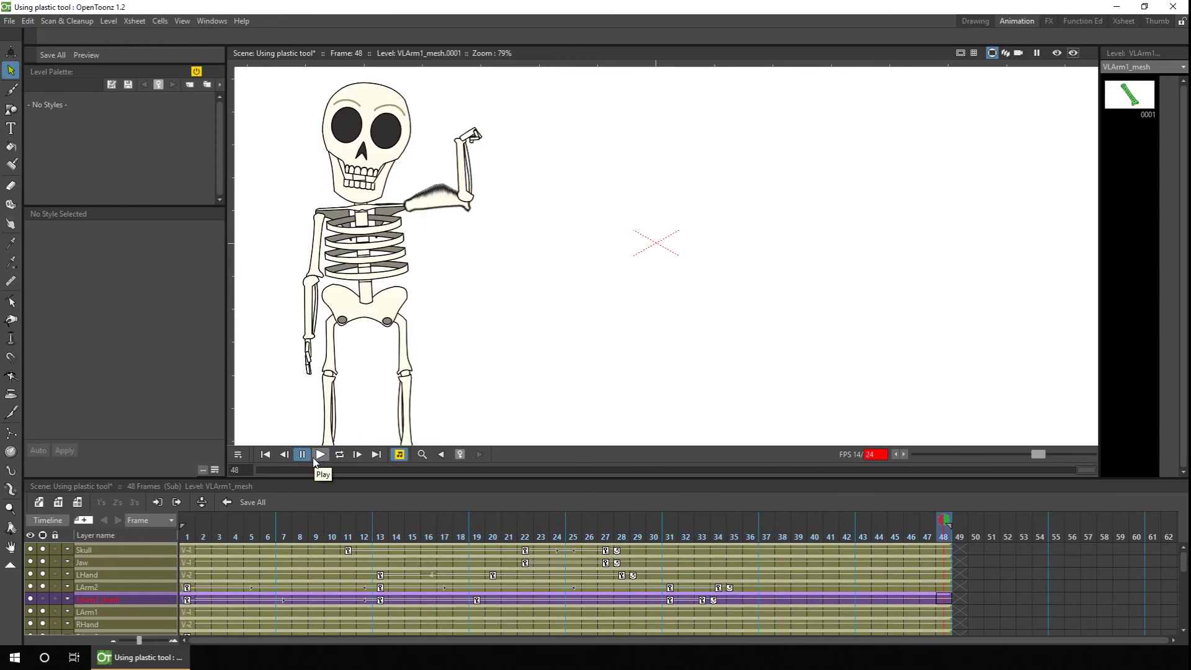
{"action": "left_click", "coordinate": [321, 456]}
- Open the Plastic tool's mesh creation settings for the LArm1 drawing at frame 1 and close them
{"action": "left_click", "coordinate": [188, 611]}
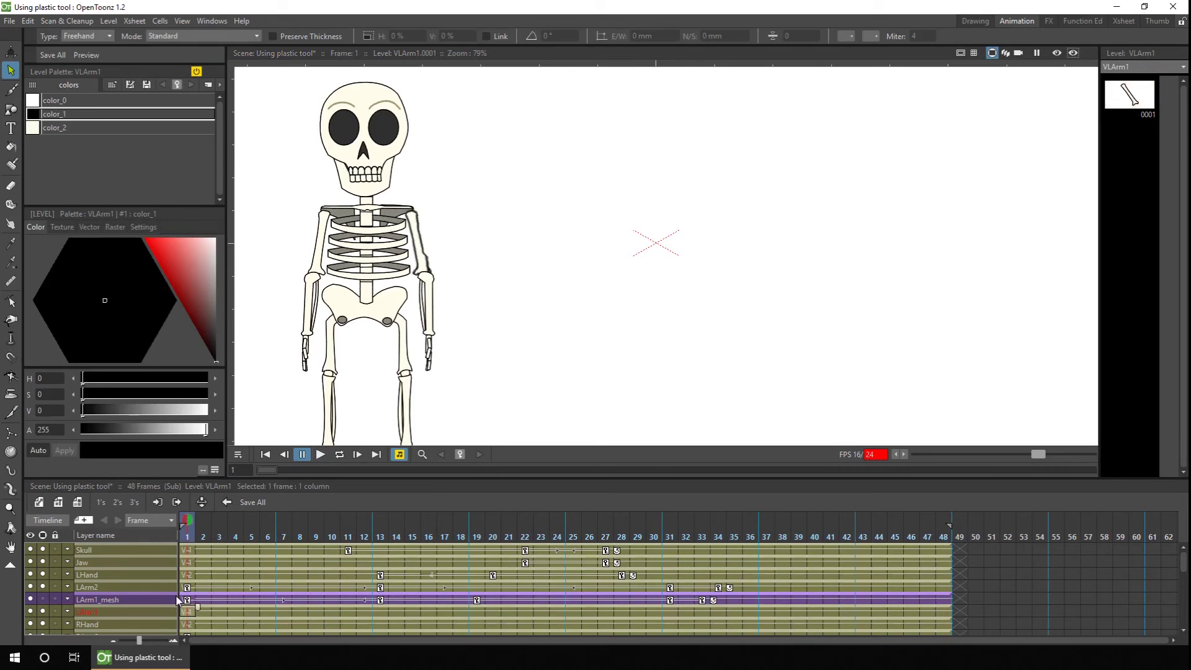
{"action": "left_click", "coordinate": [12, 489]}
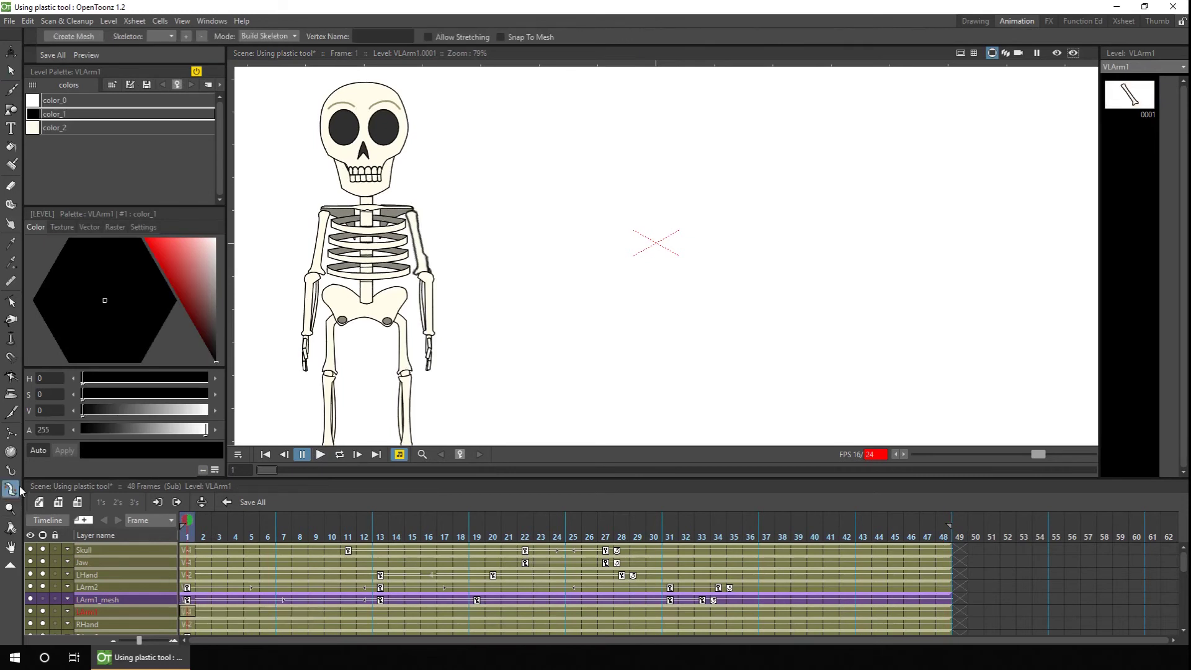
{"action": "left_click", "coordinate": [89, 34]}
{"action": "left_click", "coordinate": [600, 646]}
{"action": "left_click", "coordinate": [852, 18]}
- Show the mesh of the LArm1_mesh layer and switch the Plastic tool to Animate mode
{"action": "left_click", "coordinate": [45, 599]}
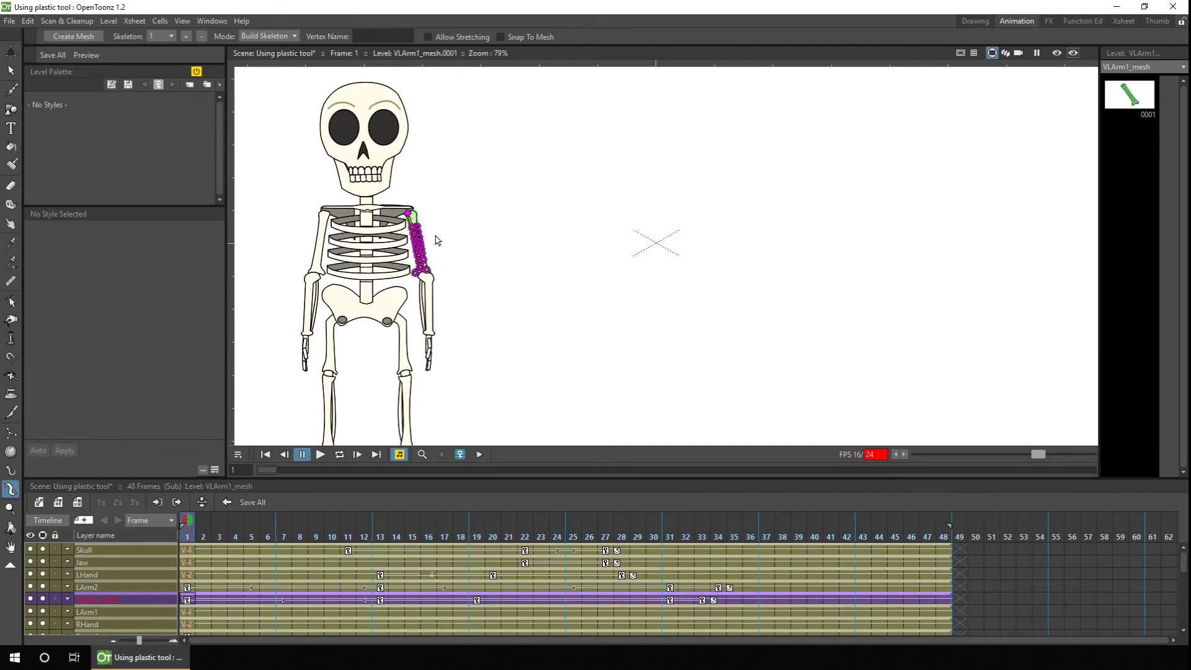
{"action": "scroll", "coordinate": [430, 245], "scroll_direction": "up", "scroll_amount": 6}
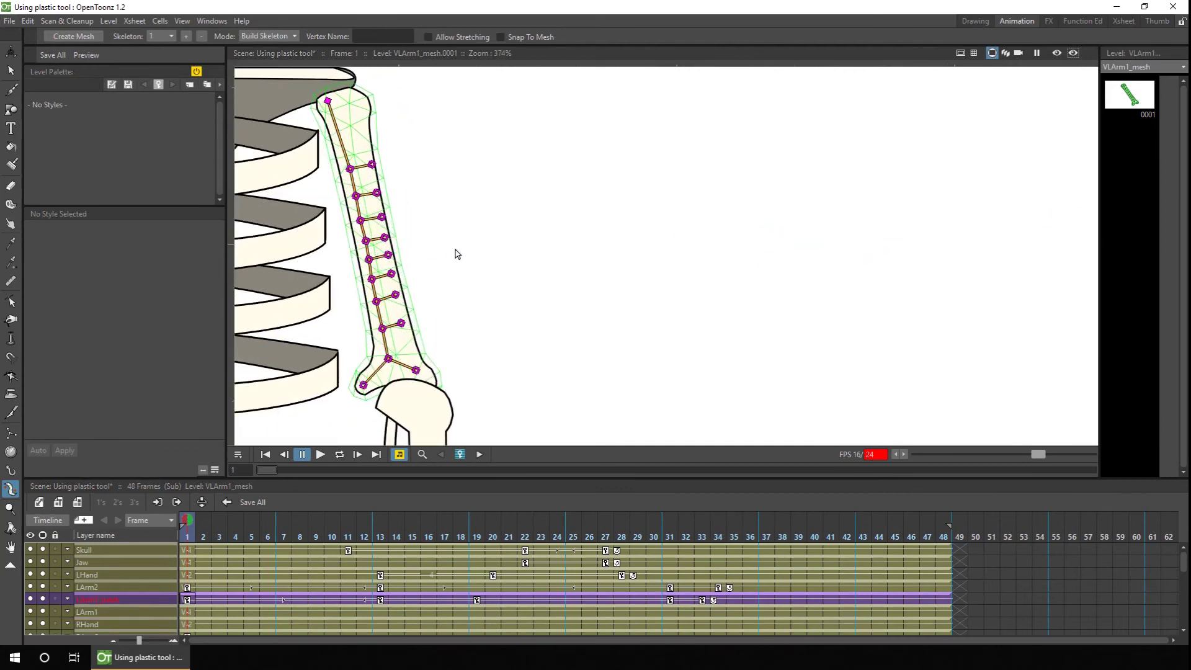
{"action": "scroll", "coordinate": [462, 253], "scroll_direction": "up", "scroll_amount": 1}
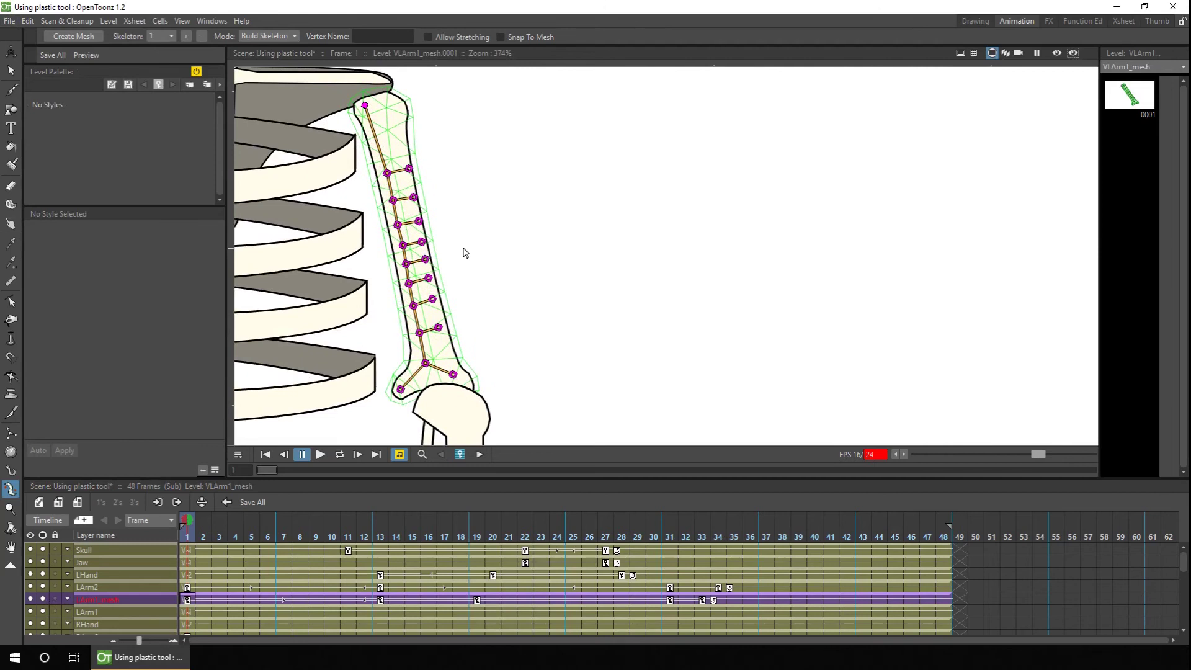
{"action": "left_click", "coordinate": [285, 35]}
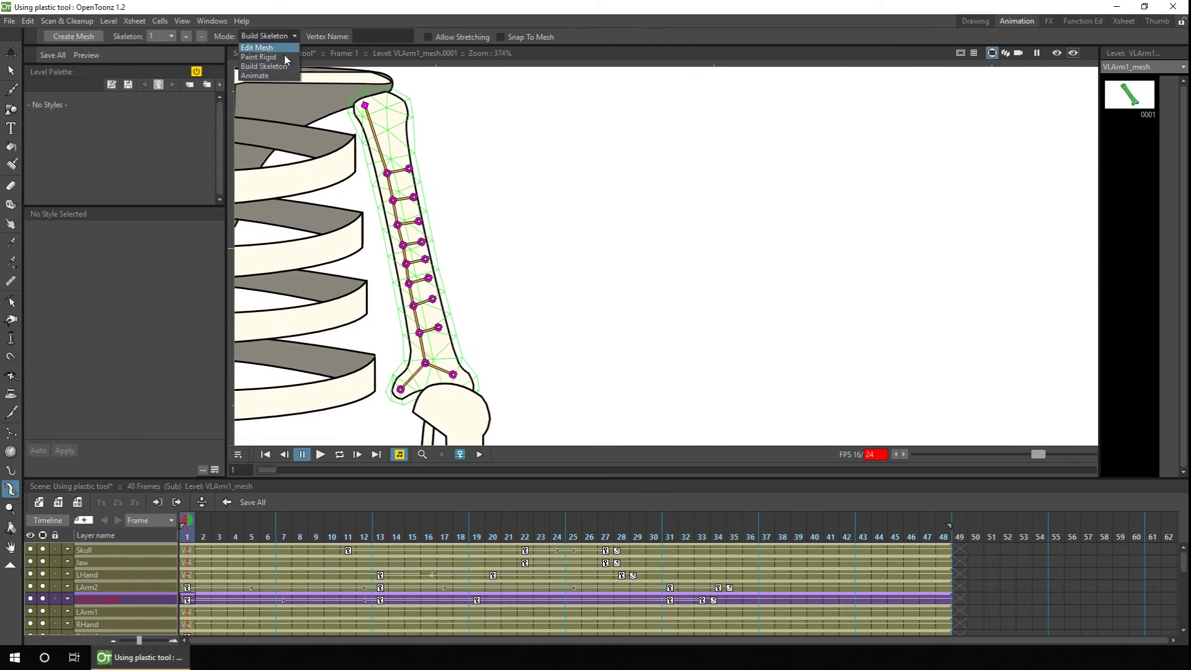
{"action": "left_click", "coordinate": [269, 75]}
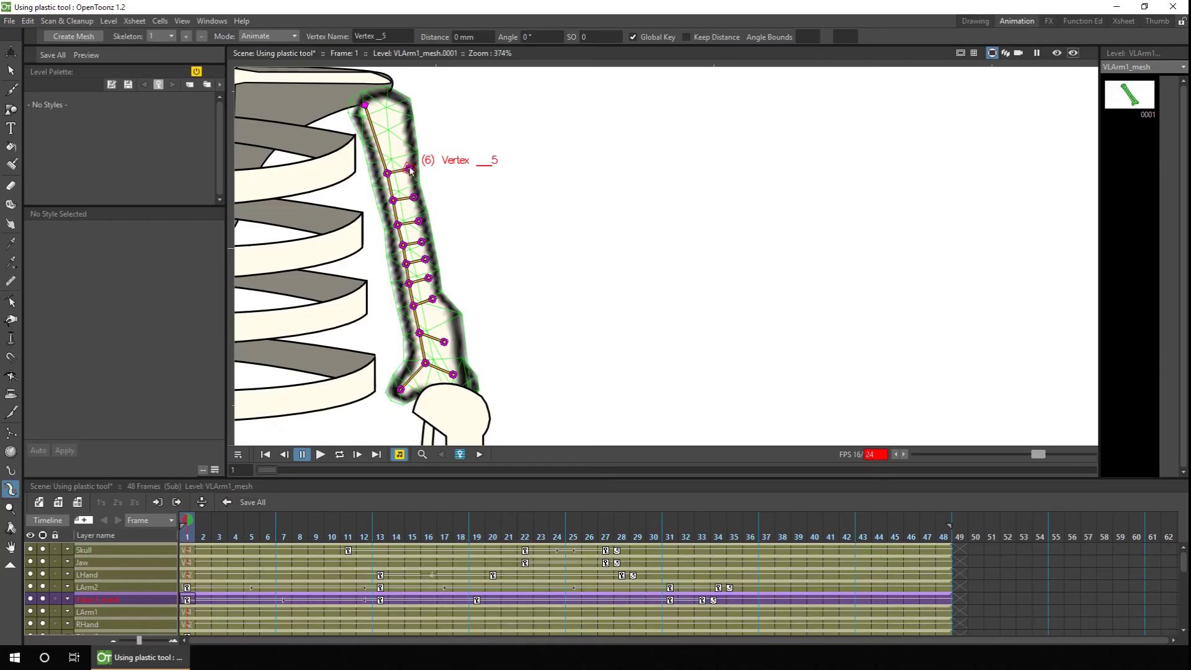
- Pull the outer vertices near the upper arm's shoulder end outward at frame 1 to form a bulge, and hide the mesh
{"action": "left_click_drag", "start_coordinate": [412, 352], "coordinate": [425, 407]}
{"action": "left_click_drag", "start_coordinate": [414, 197], "coordinate": [455, 159]}
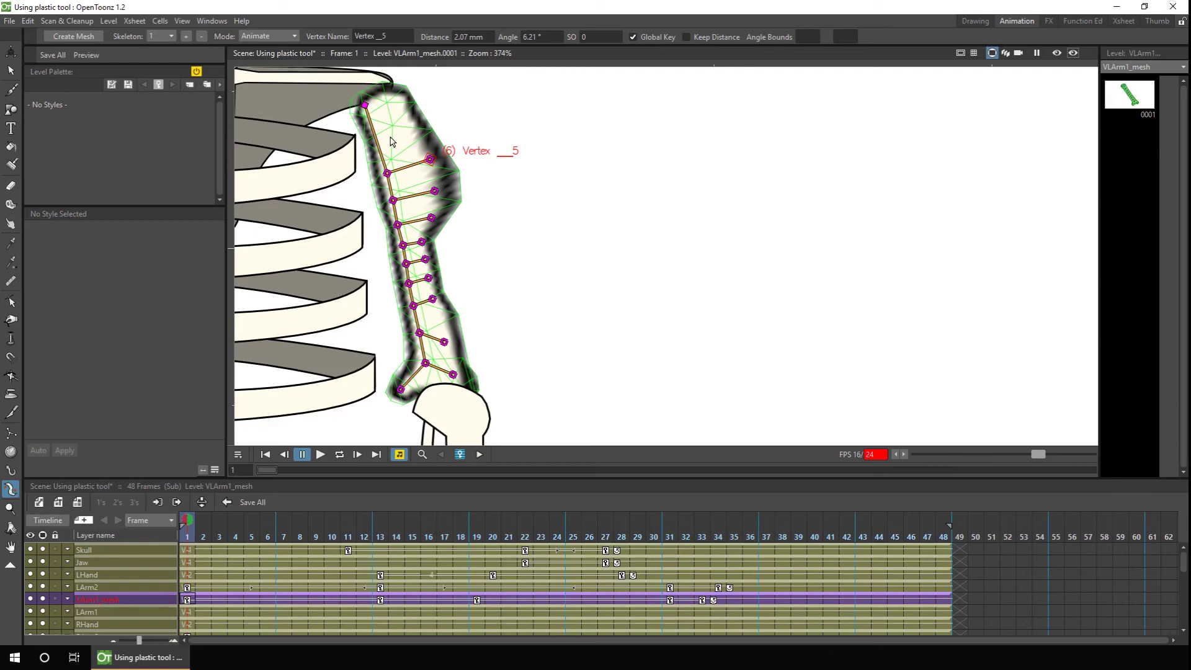
{"action": "left_click", "coordinate": [43, 599]}
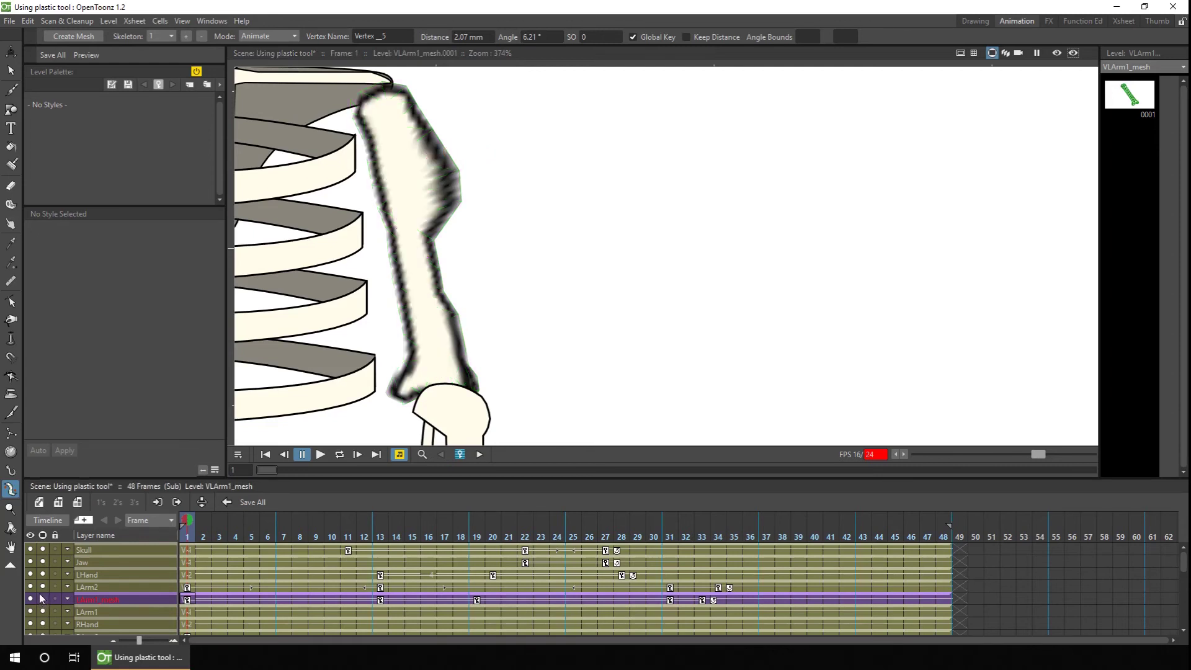